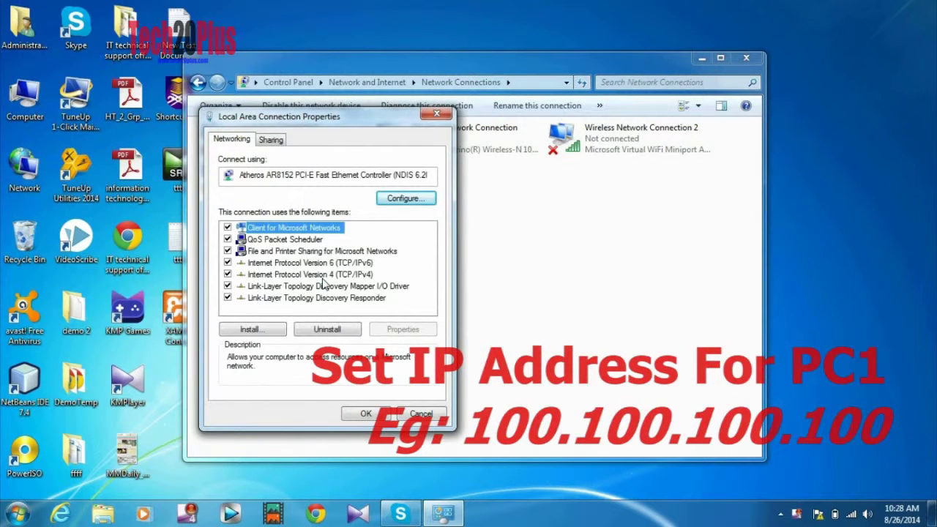
- Give Local Area Connection static IP 100.100.100.100 with subnet mask 255.0.0.0 and save
double_click(325, 275)
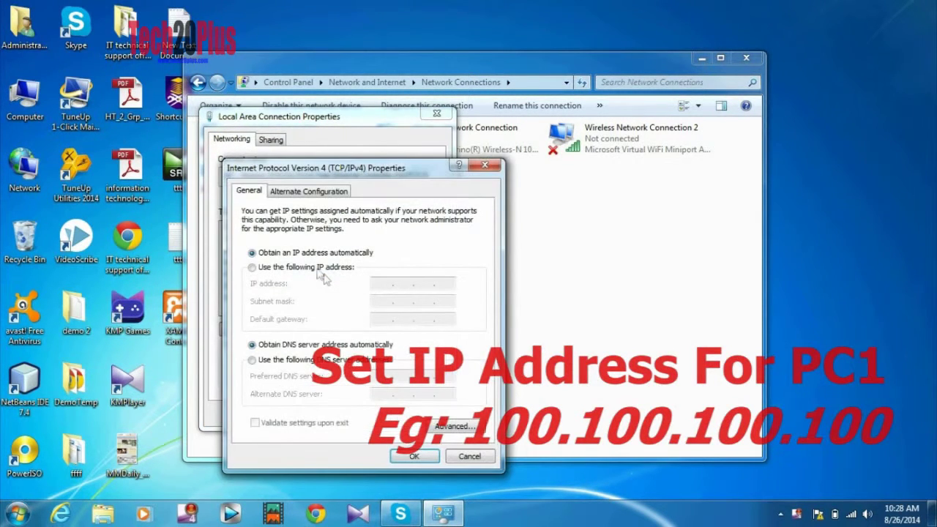
left_click(316, 268)
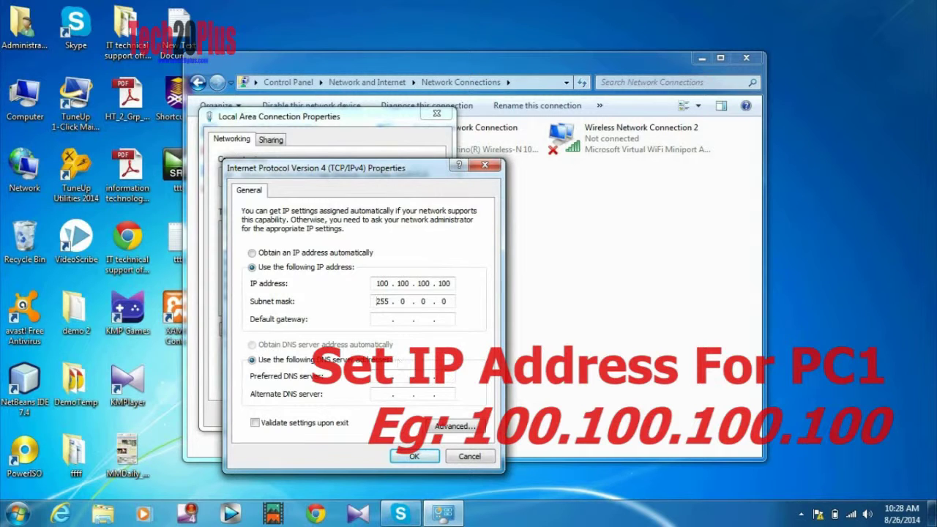
left_click(414, 456)
left_click(368, 415)
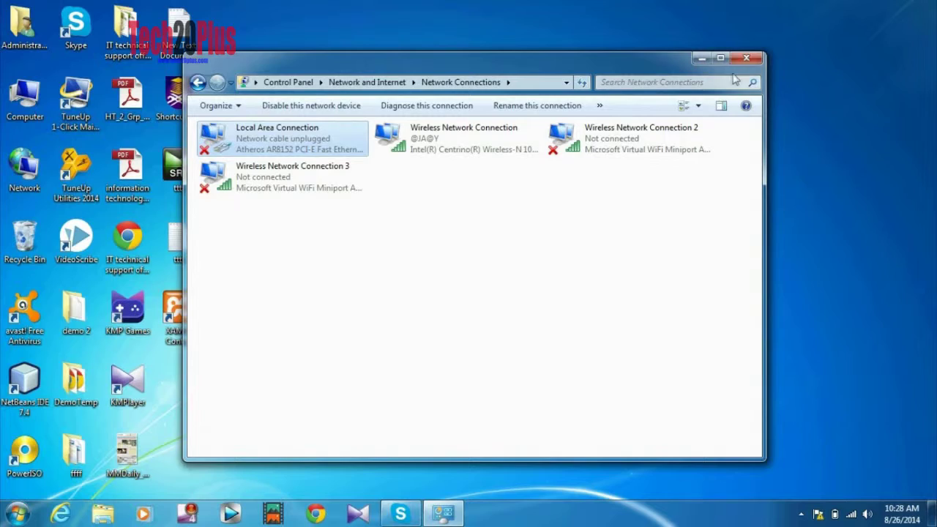
- Open Local Area Connection properties via Network and Sharing Center's adapter settings
left_click(747, 58)
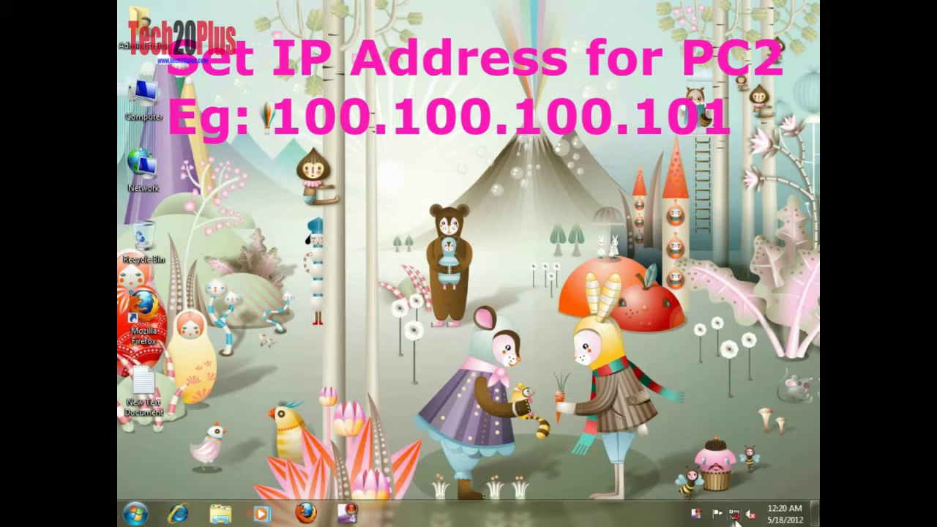
right_click(735, 515)
left_click(721, 506)
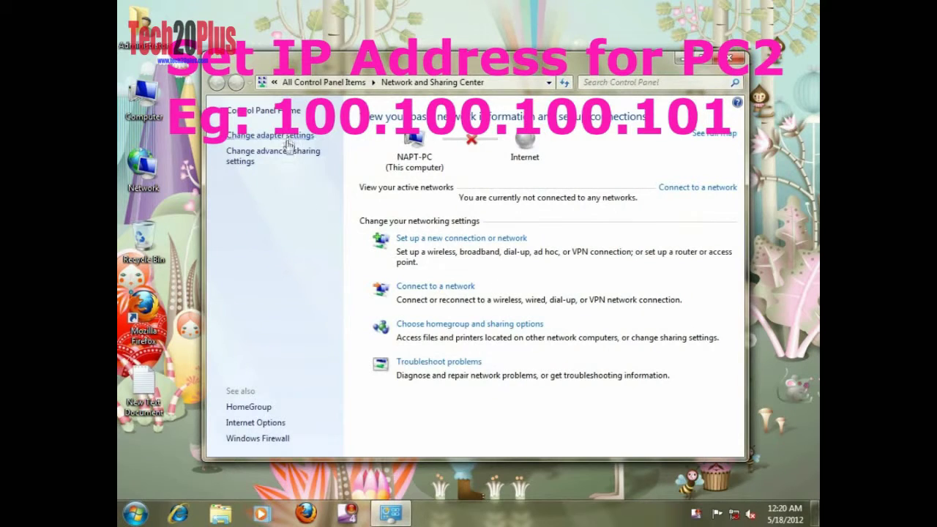
left_click(289, 137)
double_click(298, 150)
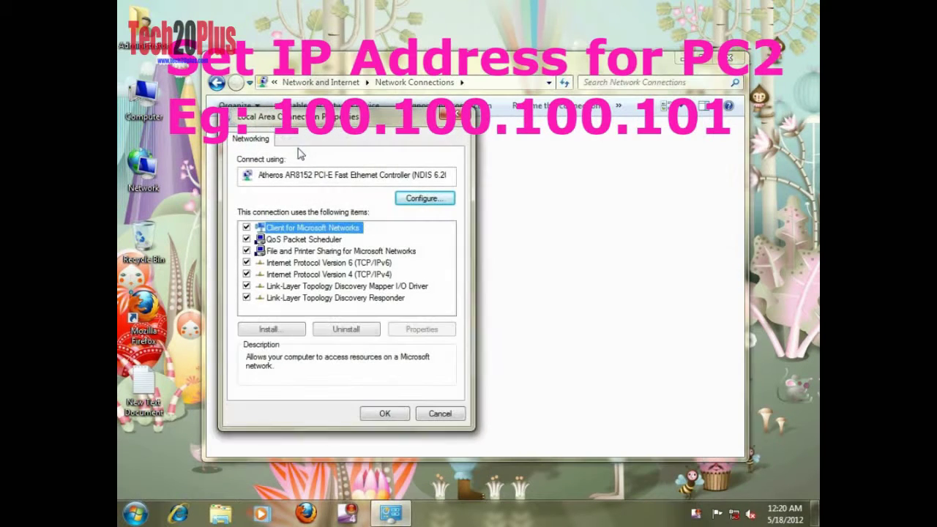
- Set static IPv4 address 100.100.100.101 with subnet mask 255.0.0.0 and save
double_click(353, 276)
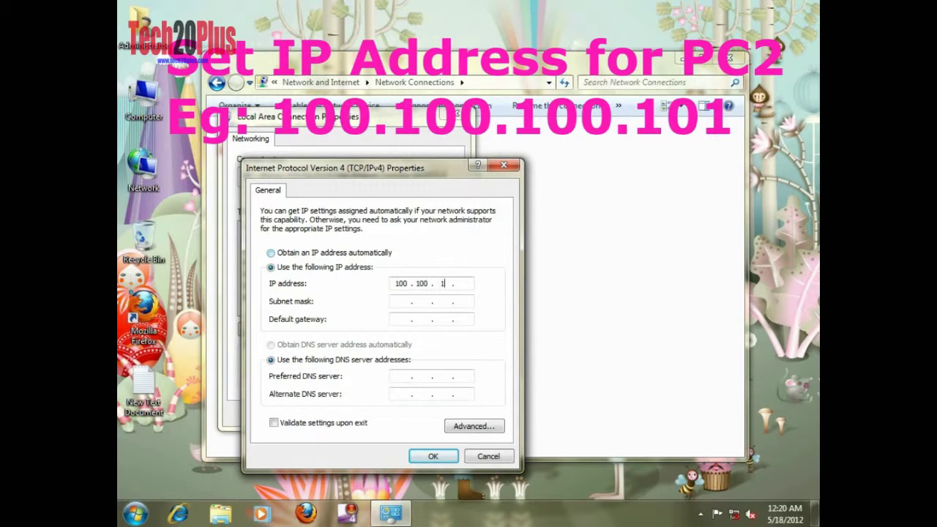
left_click(425, 302)
left_click(433, 456)
left_click(384, 414)
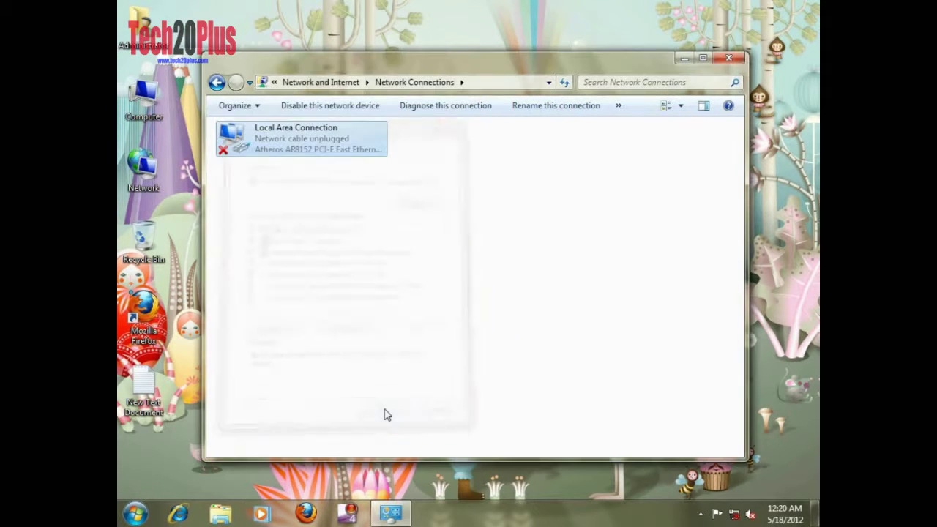
- Create a new folder named DOCUMENTS on the DOCS (D:) drive
left_click(728, 58)
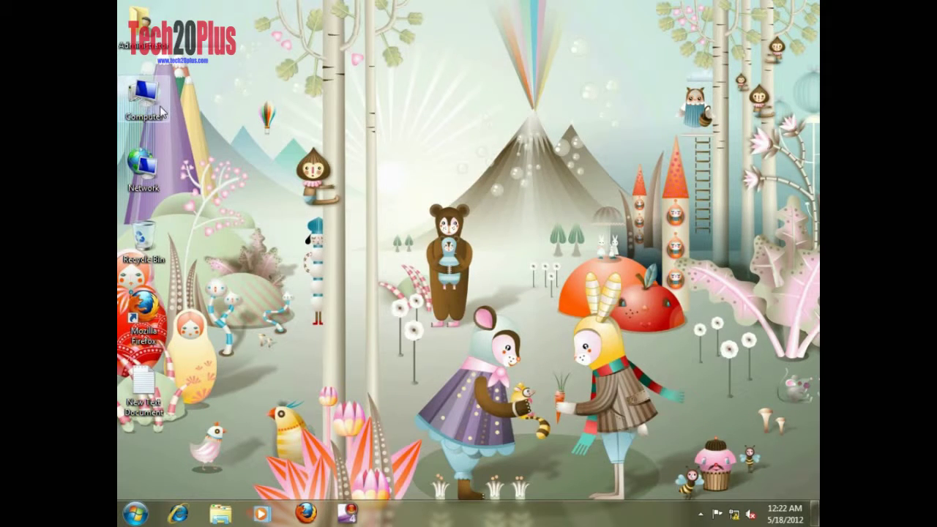
double_click(146, 102)
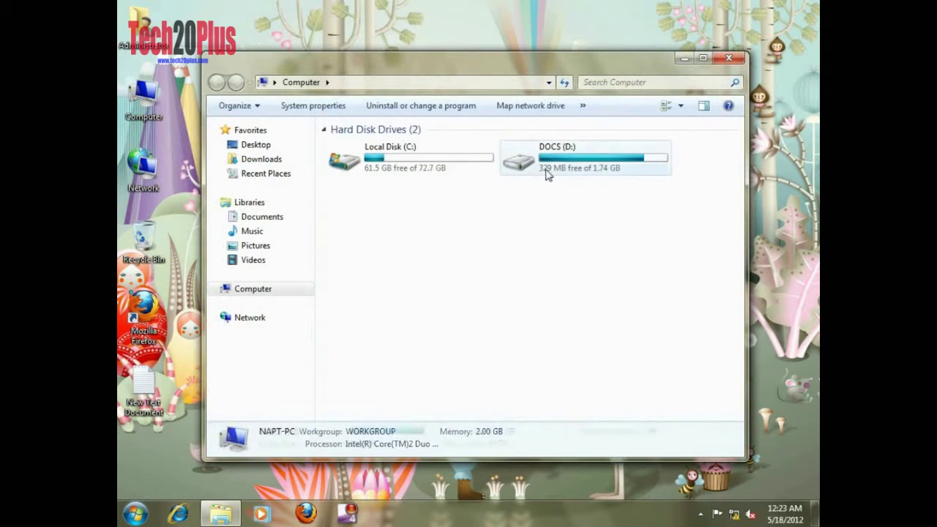
double_click(545, 173)
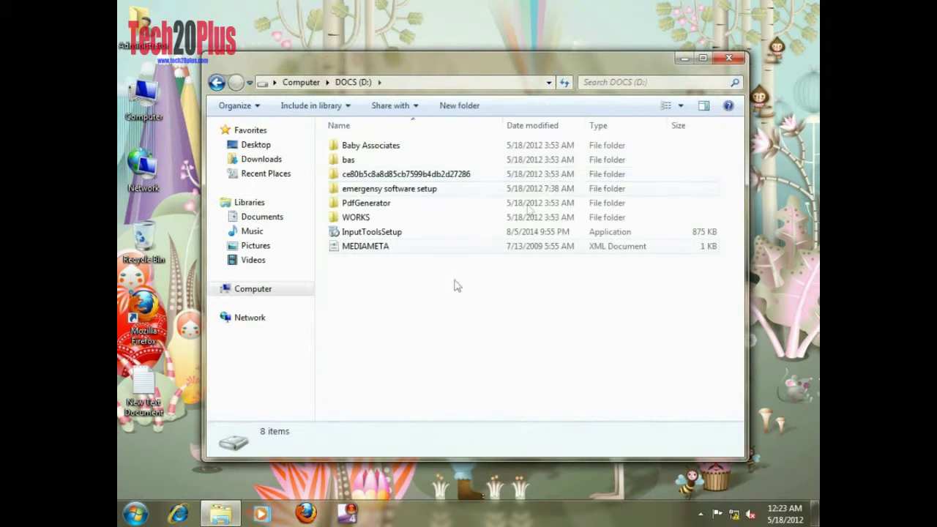
right_click(362, 299)
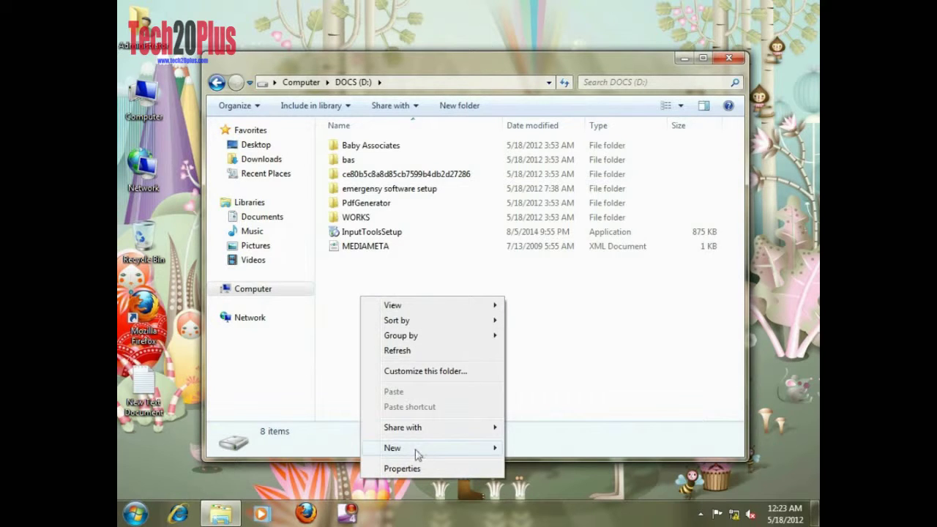
mouse_move(415, 448)
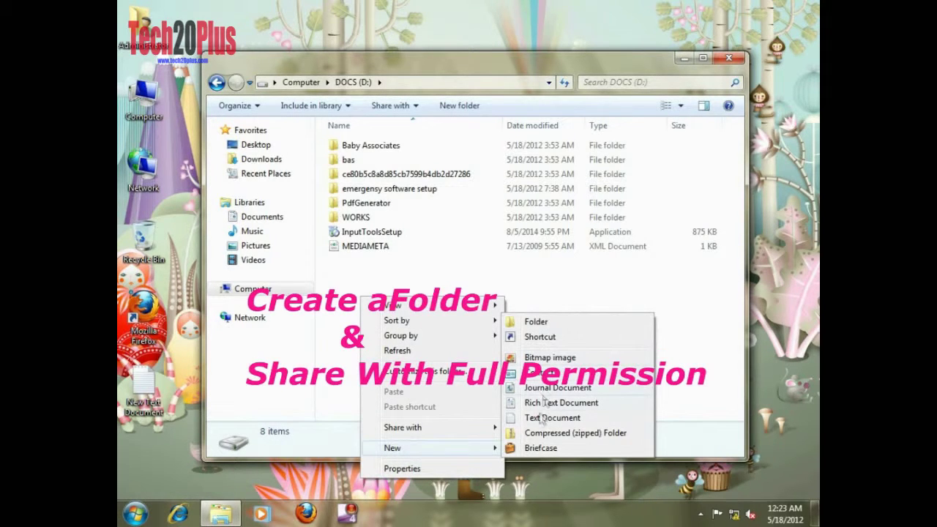
left_click(535, 322)
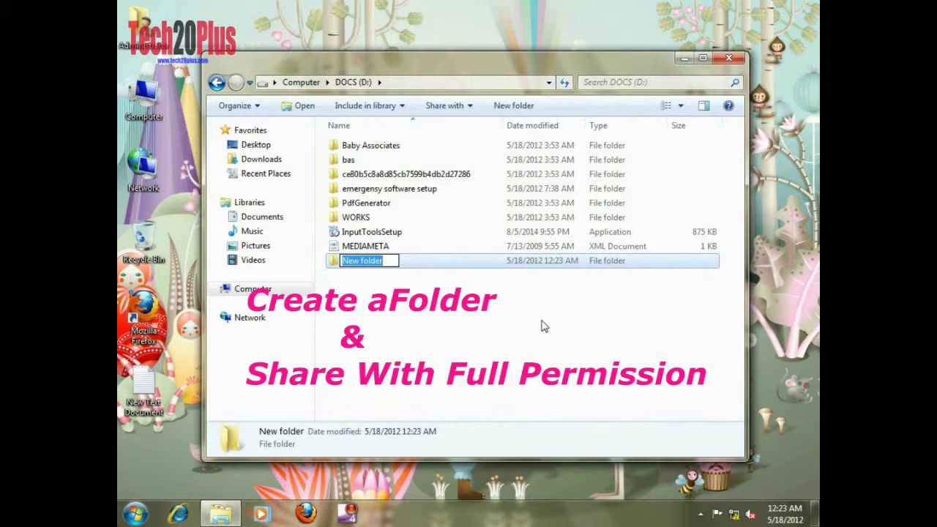
type("D")
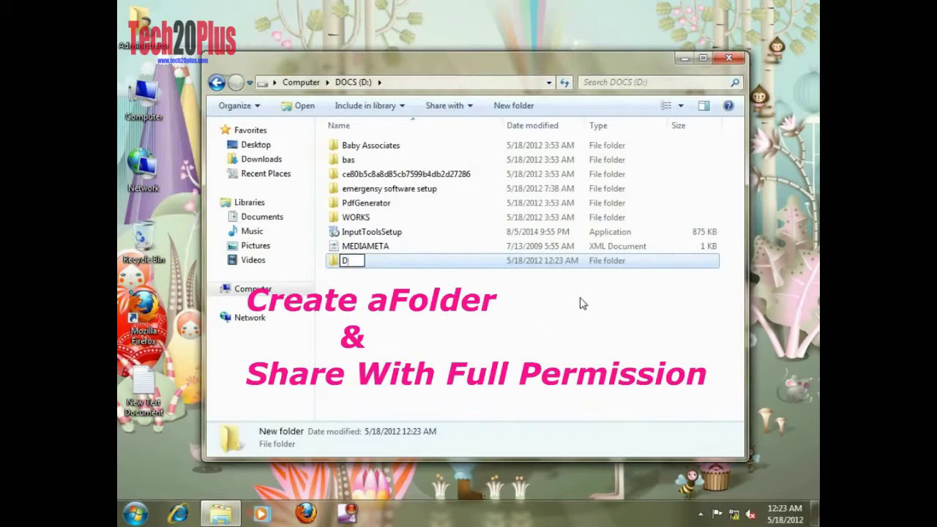
type("OCUM")
key("Return")
- Turn on Advanced Sharing for the DOCUMENTS folder from its Properties
right_click(423, 264)
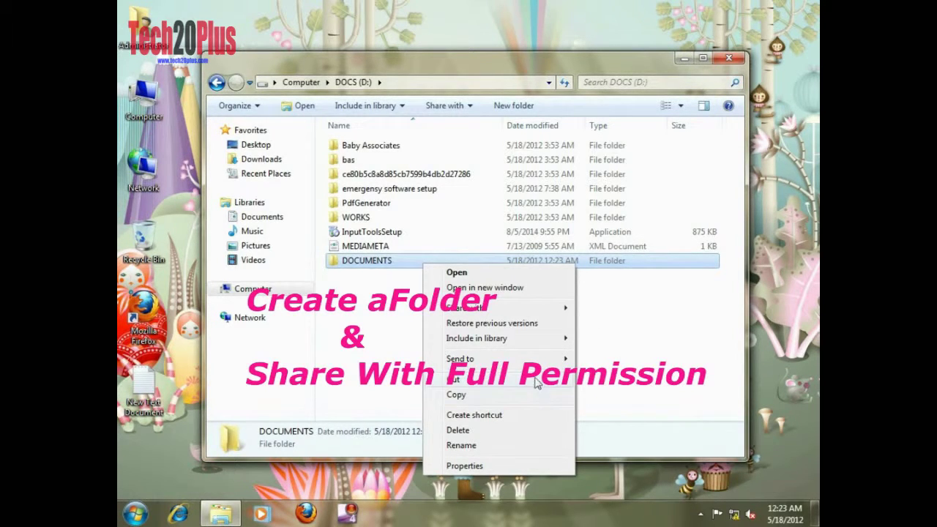
left_click(348, 321)
right_click(391, 265)
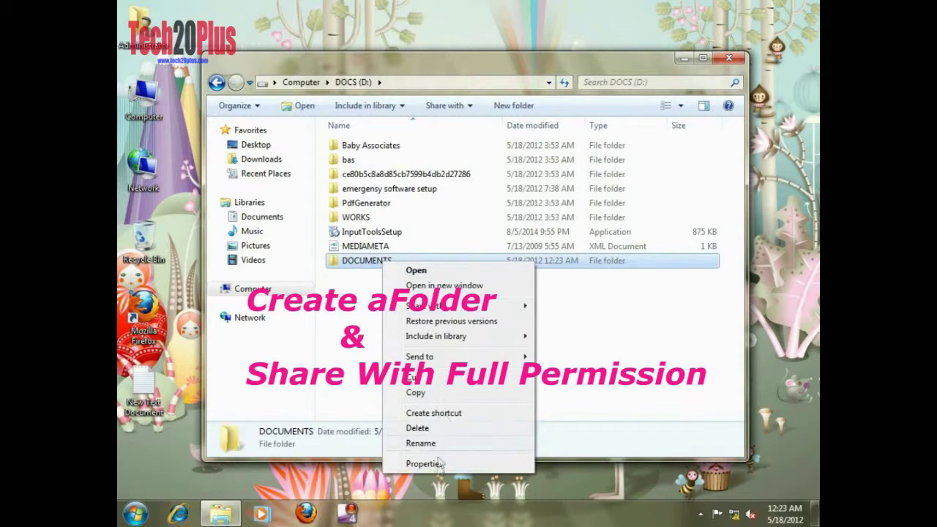
left_click(424, 464)
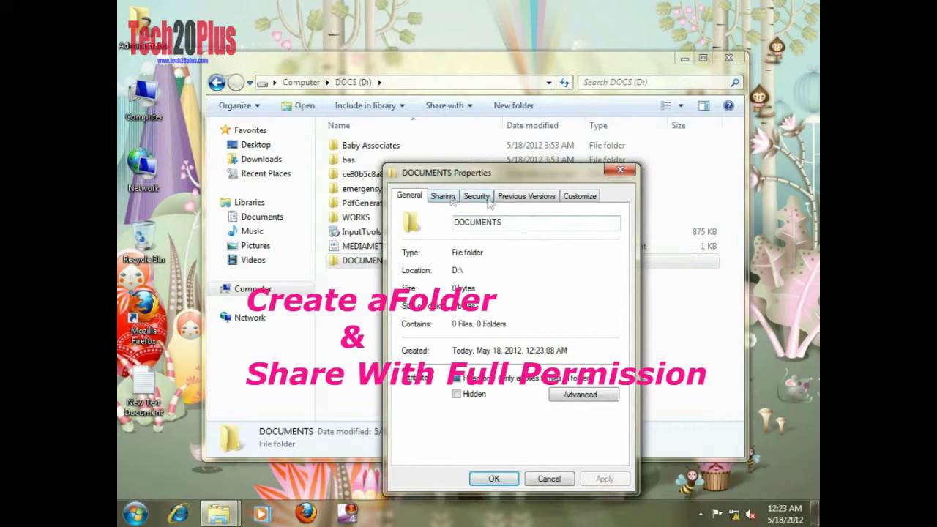
left_click(442, 196)
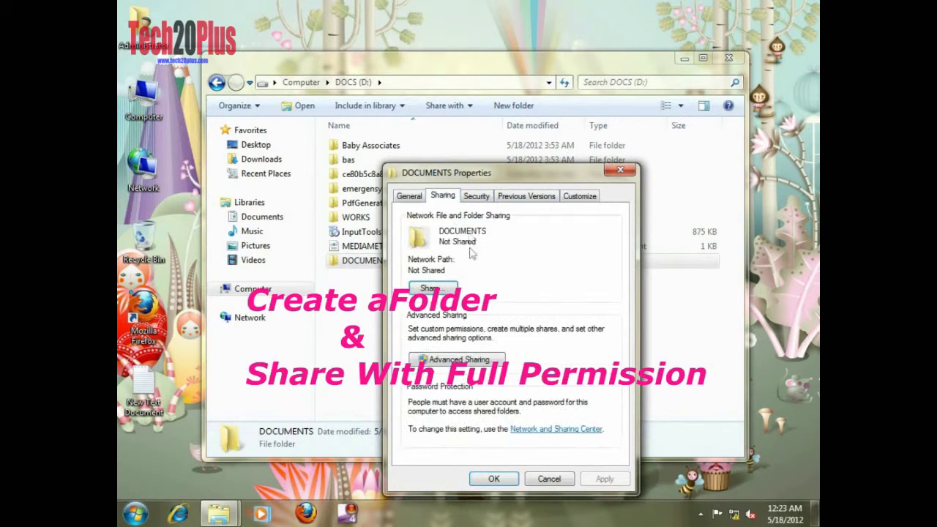
left_click(465, 362)
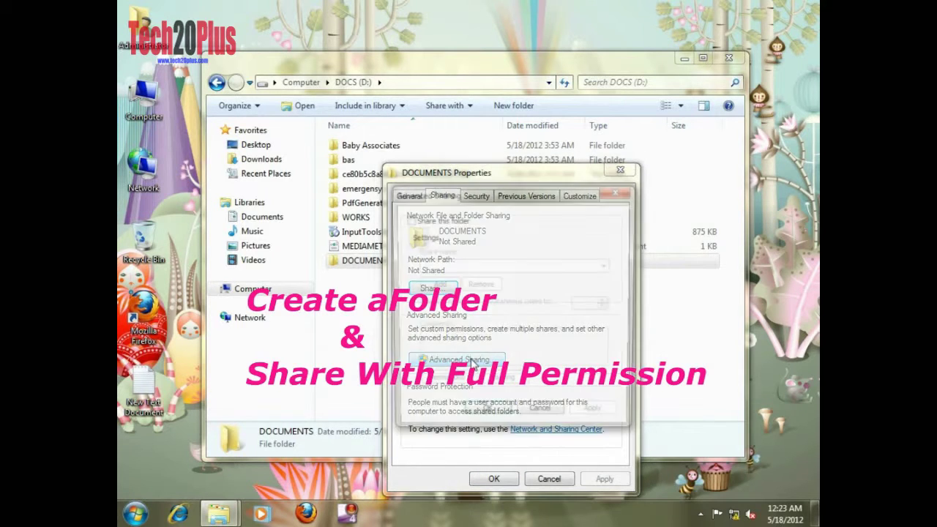
left_click(439, 222)
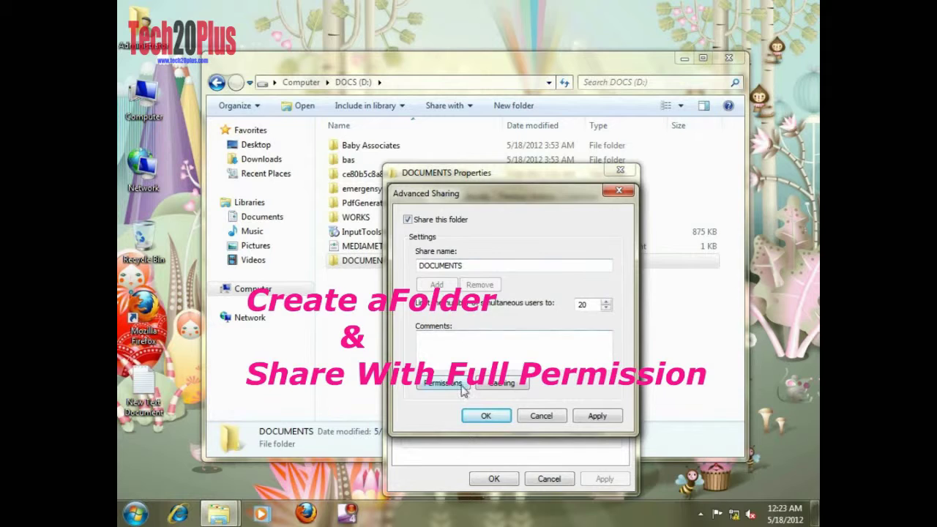
- Grant Everyone Full Control on the DOCUMENTS share, apply, then close Explorer
left_click(461, 389)
left_click(567, 359)
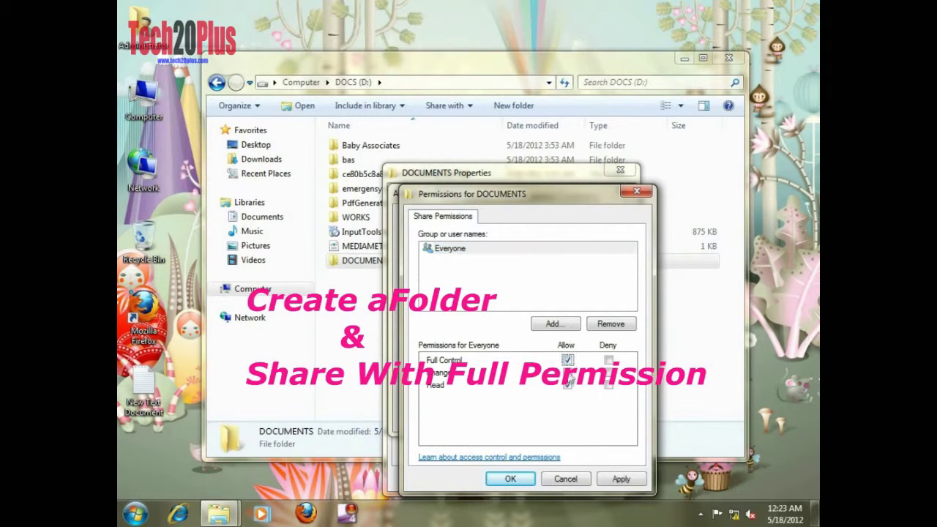
left_click(619, 483)
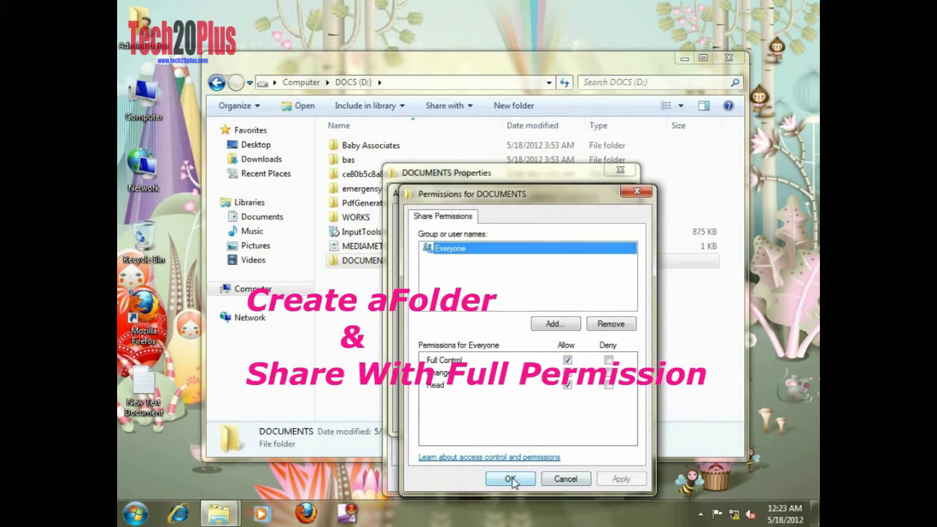
left_click(510, 479)
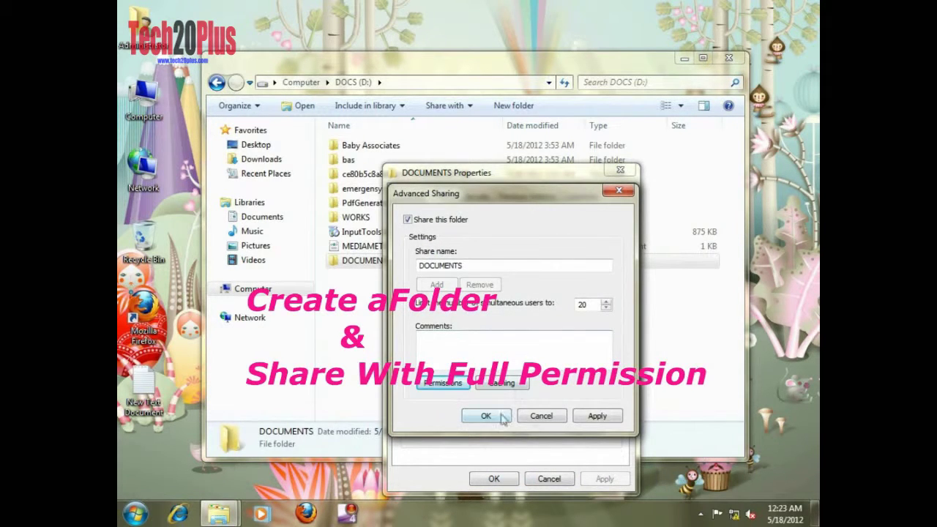
left_click(597, 416)
left_click(486, 415)
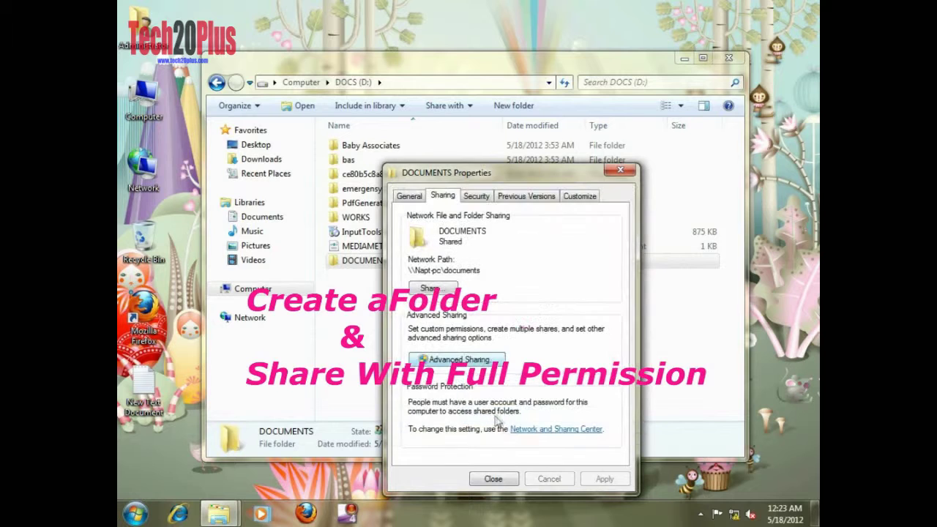
left_click(493, 479)
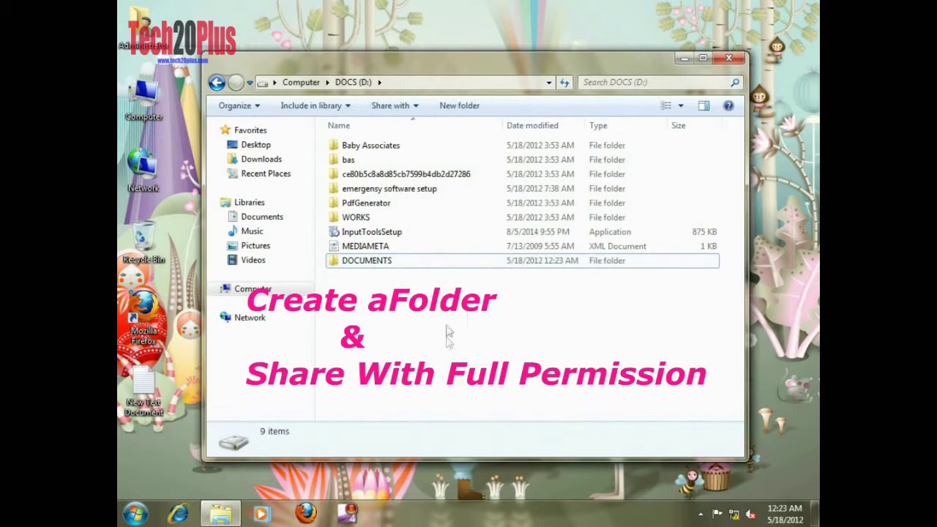
double_click(427, 263)
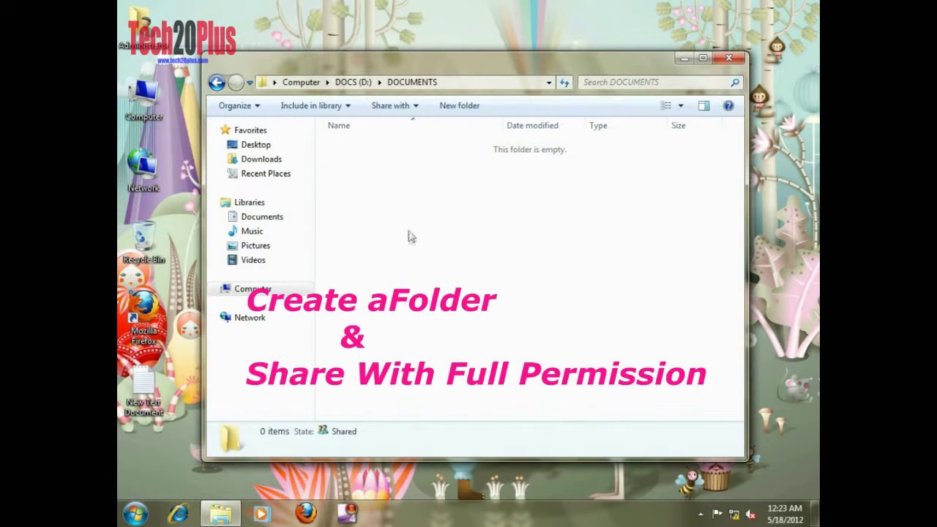
left_click(728, 58)
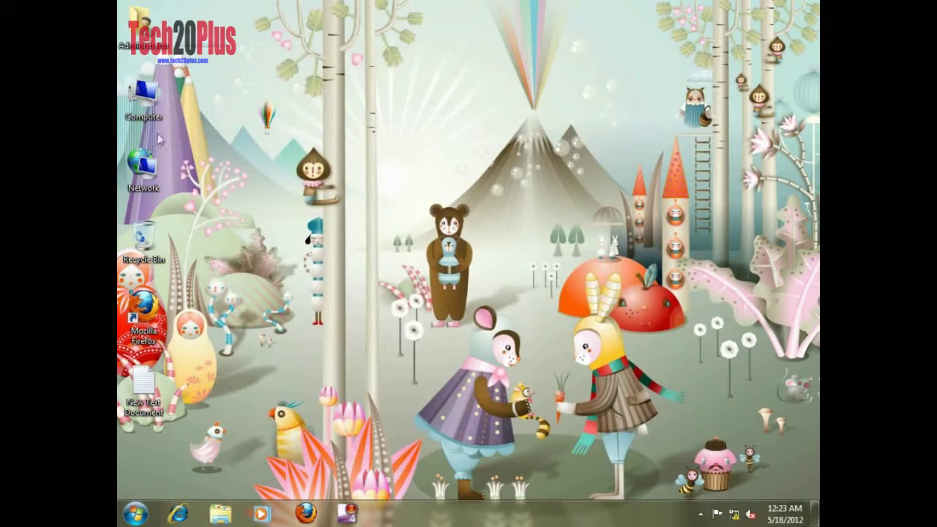
- Tick Remote Assistance in Windows Firewall's allowed programs list and confirm
left_click(135, 514)
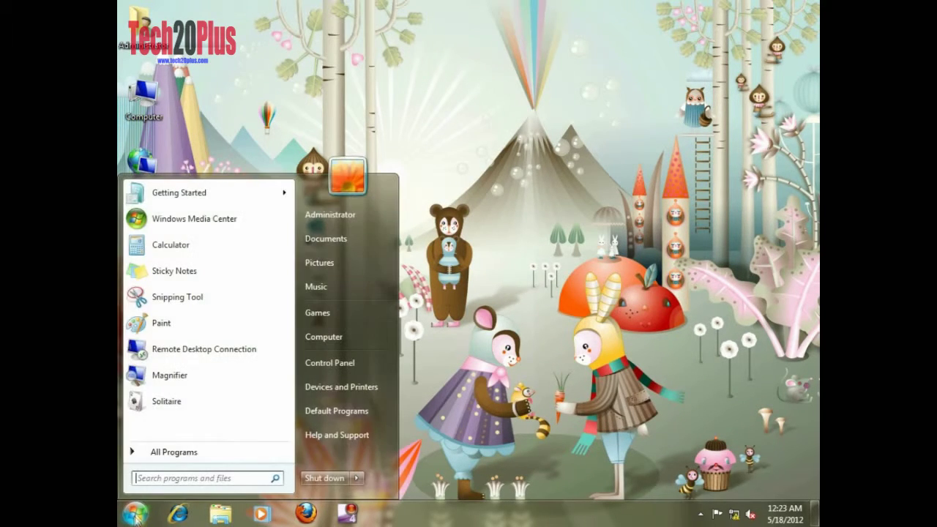
left_click(329, 363)
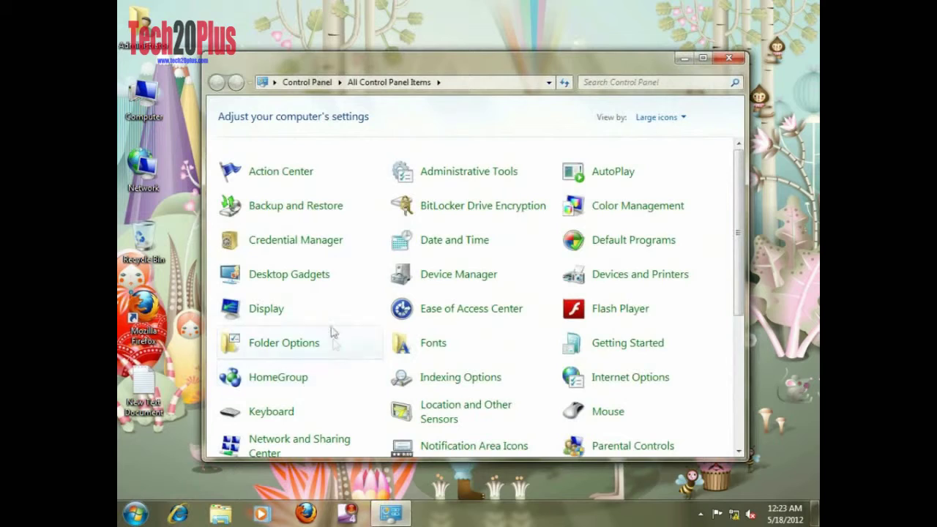
scroll(542, 300, "down", 1)
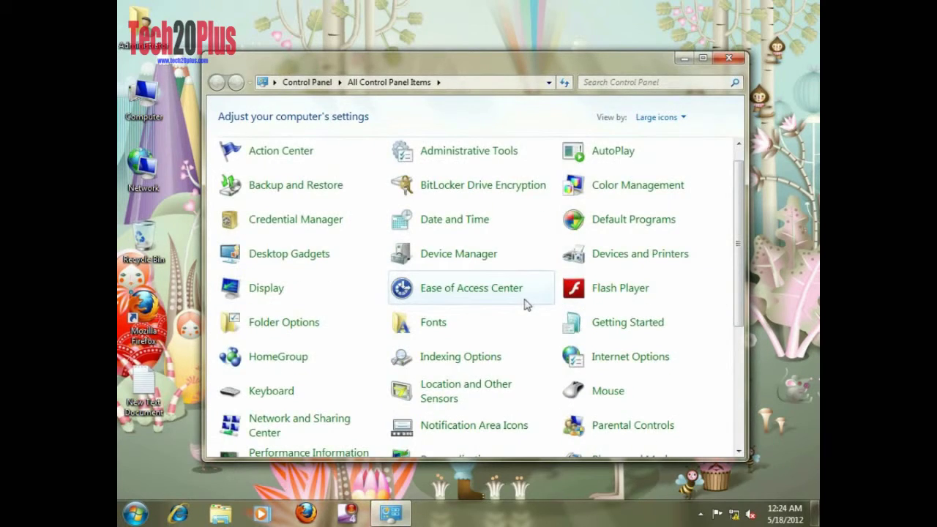
scroll(524, 305, "down", 3)
scroll(539, 299, "down", 8)
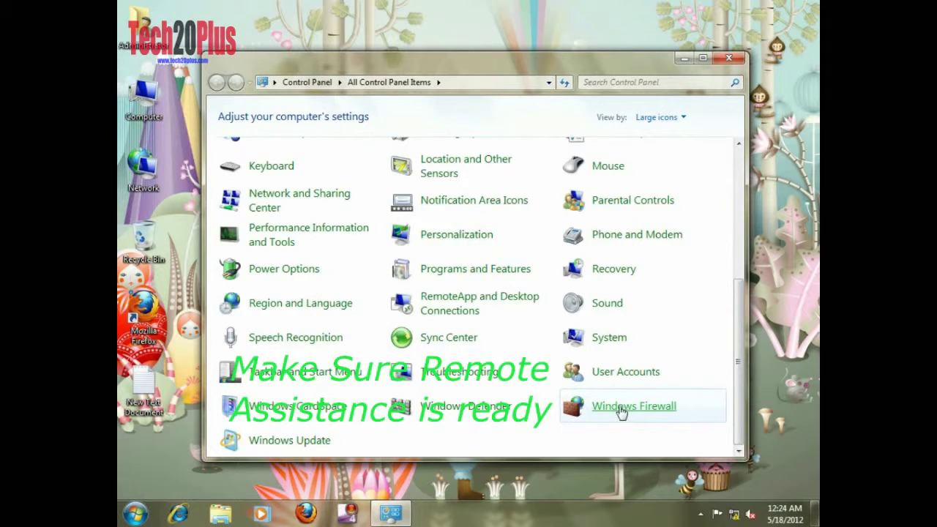
left_click(621, 412)
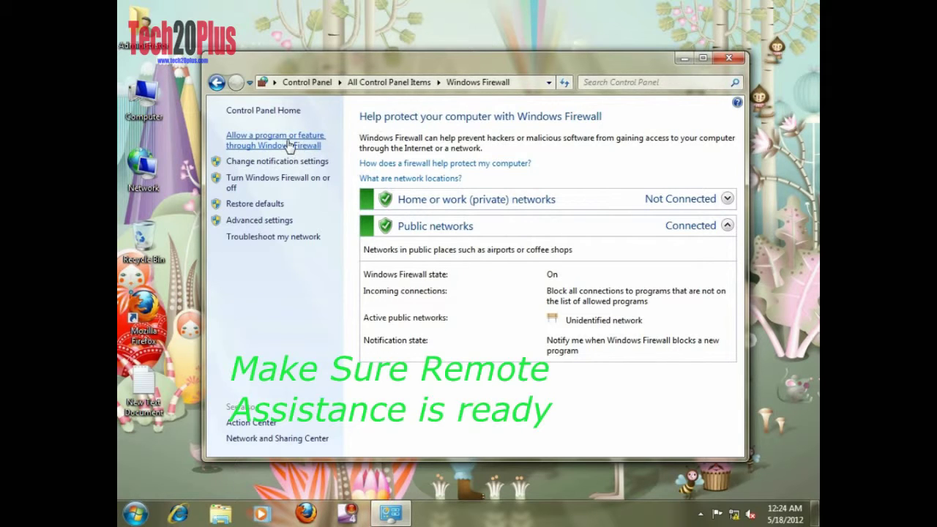
left_click(289, 145)
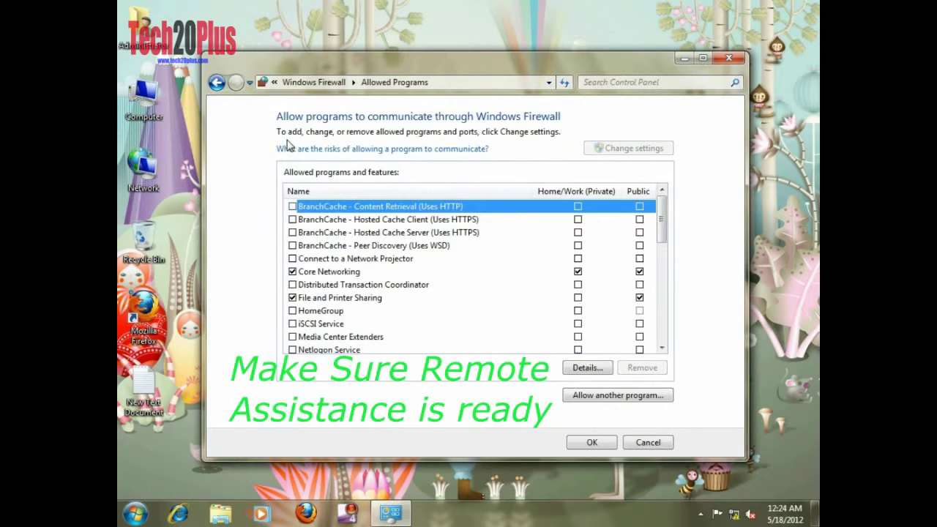
left_click_drag(662, 222, 665, 252)
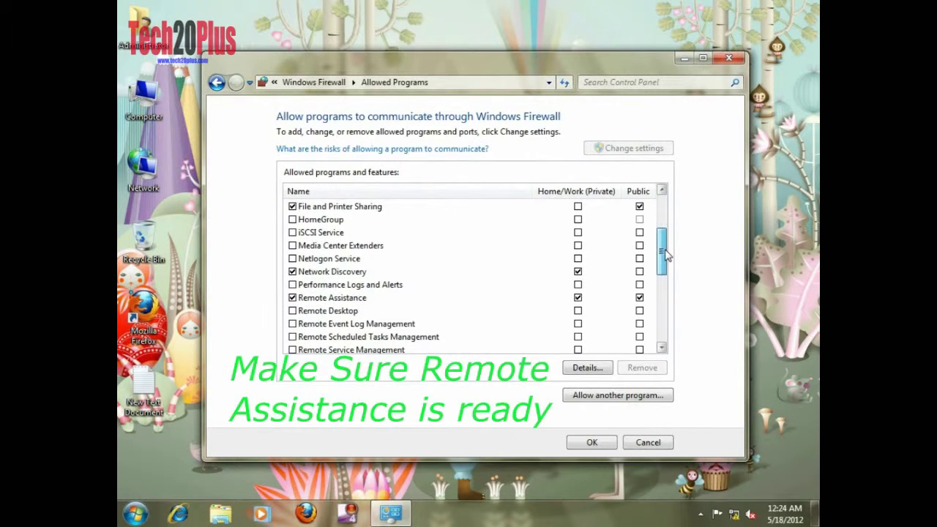
left_click(292, 297)
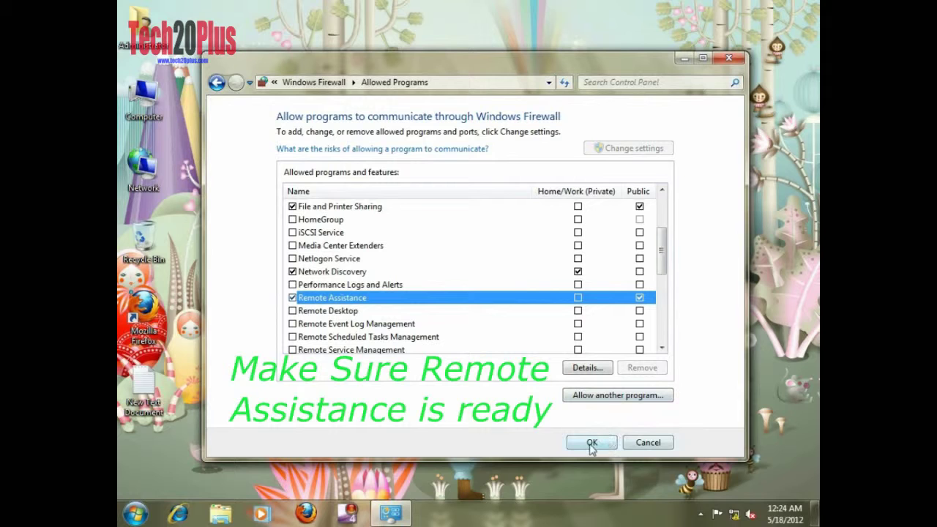
left_click(591, 442)
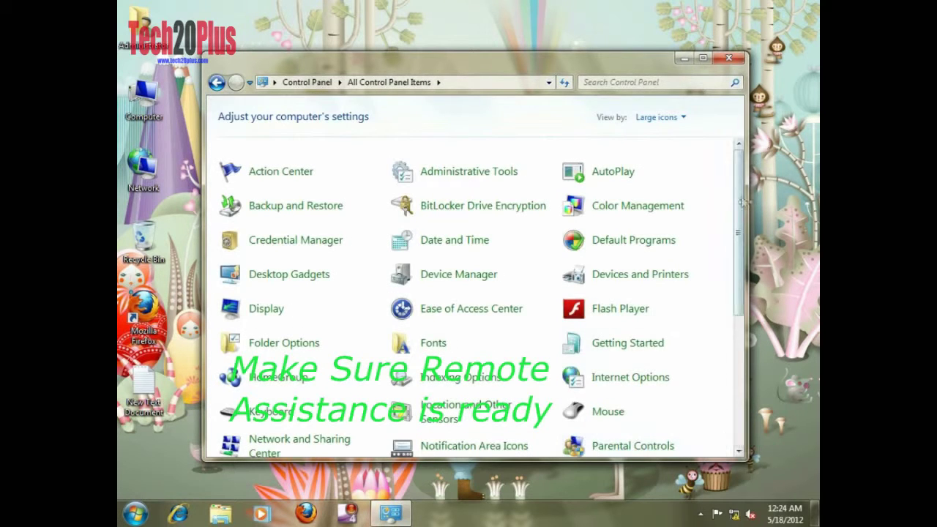
- Enable 'Allow Remote Assistance connections' in the Computer's Remote settings and apply
left_click(728, 58)
right_click(157, 103)
left_click(199, 230)
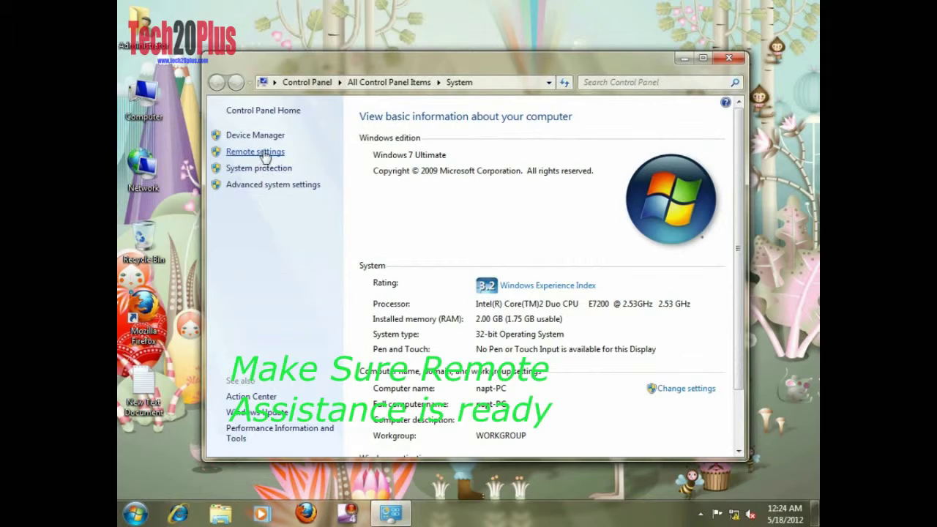
left_click(260, 153)
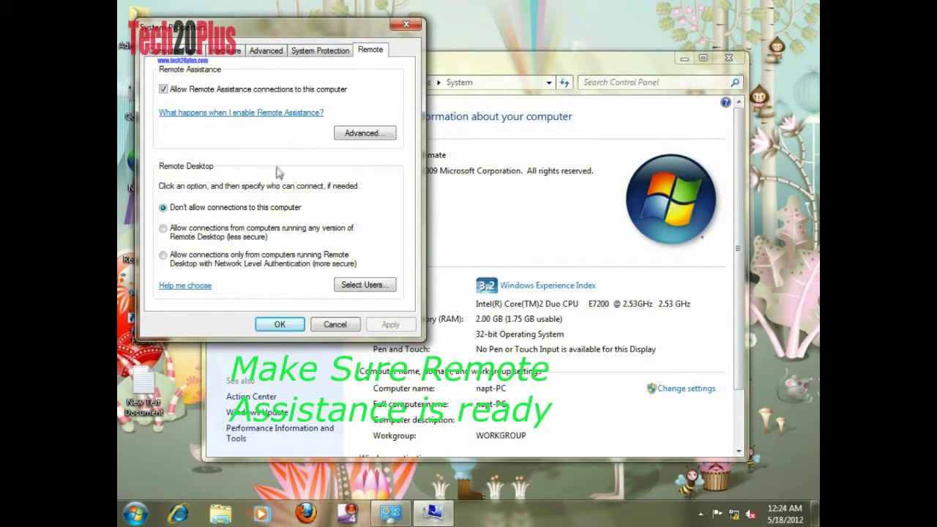
left_click(164, 90)
left_click(163, 90)
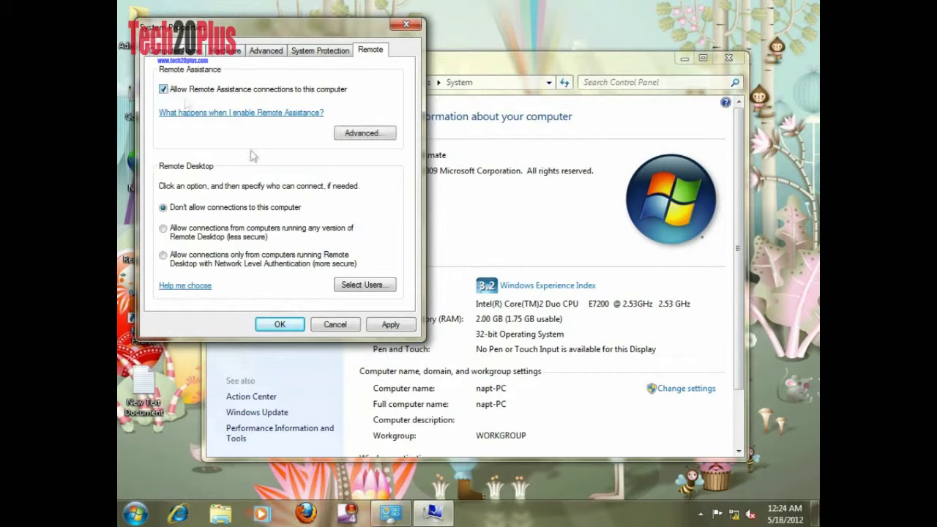
left_click(390, 324)
left_click(278, 324)
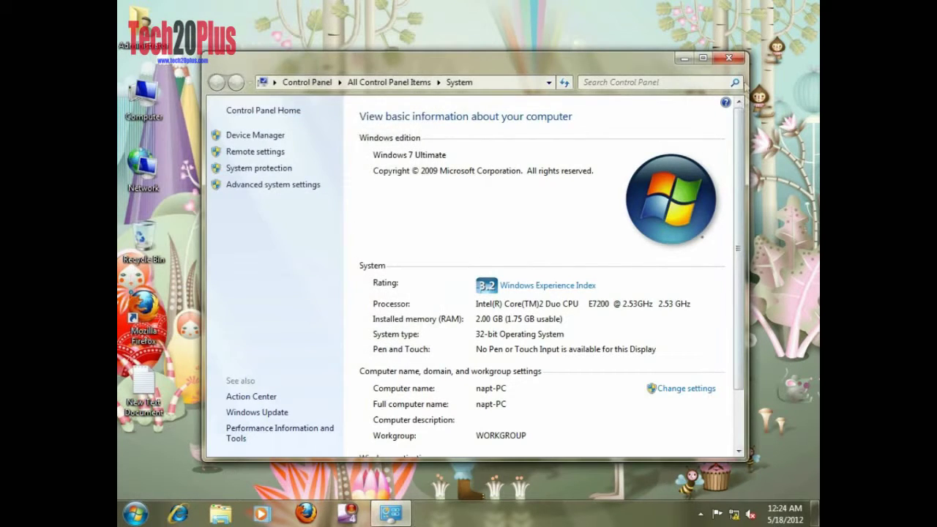
- Open Control Panel on PC1, view by Small icons, and maximize it
left_click(729, 59)
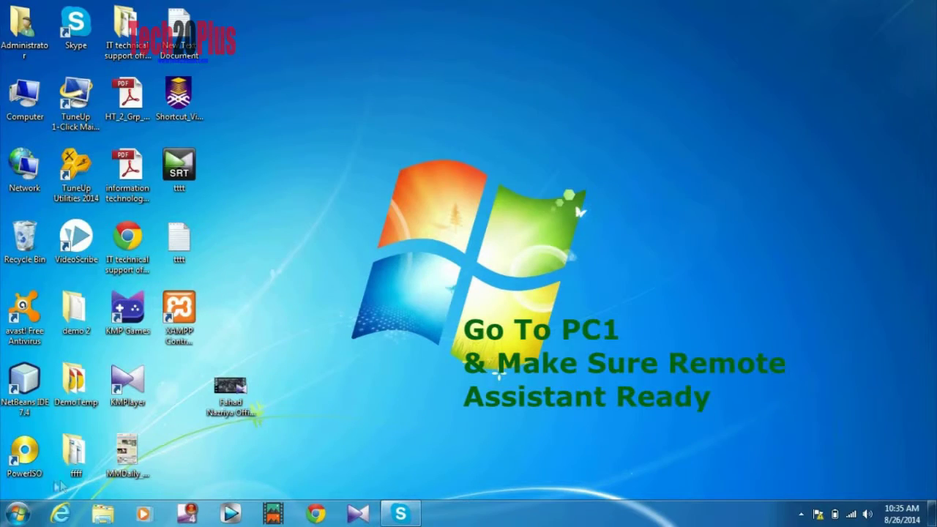
left_click(17, 515)
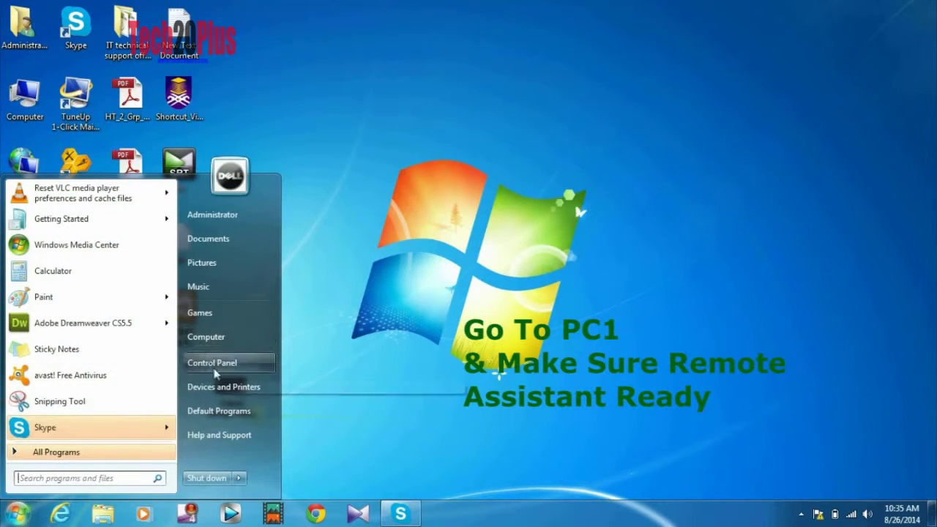
left_click(212, 363)
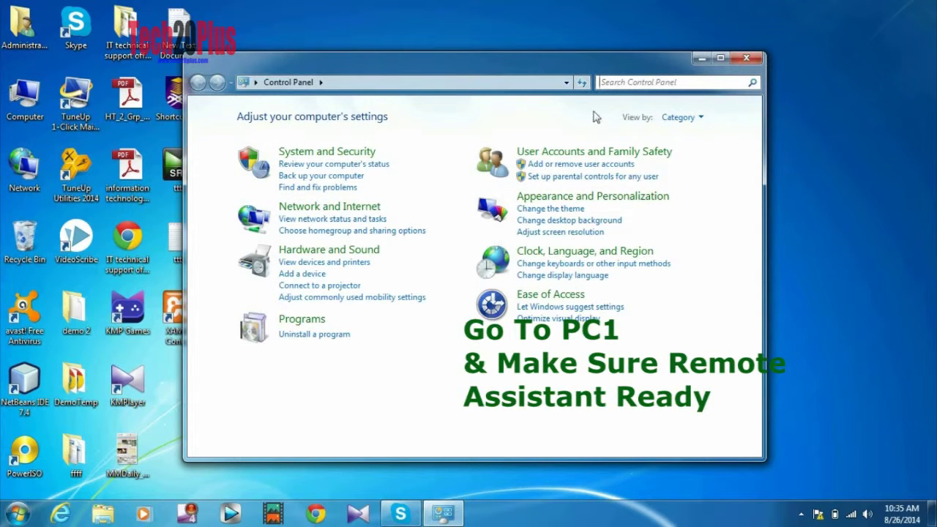
left_click(701, 117)
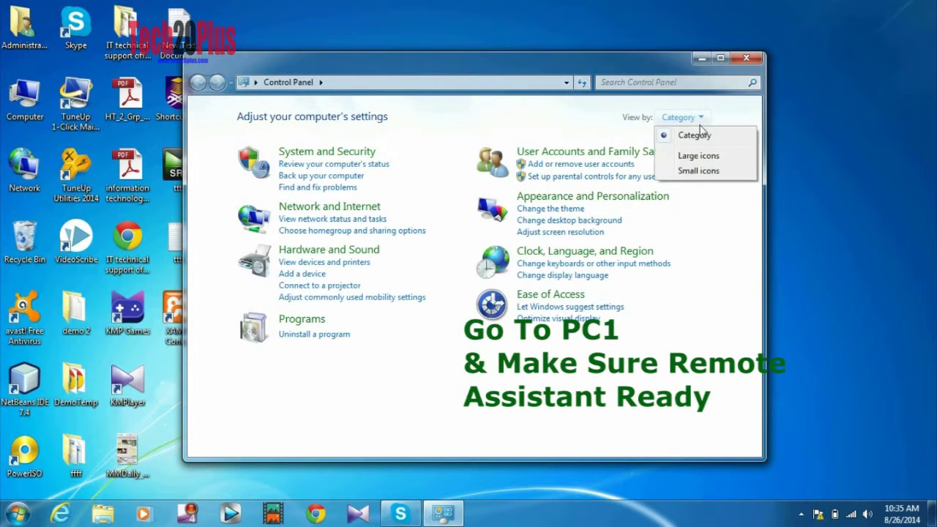
left_click(701, 173)
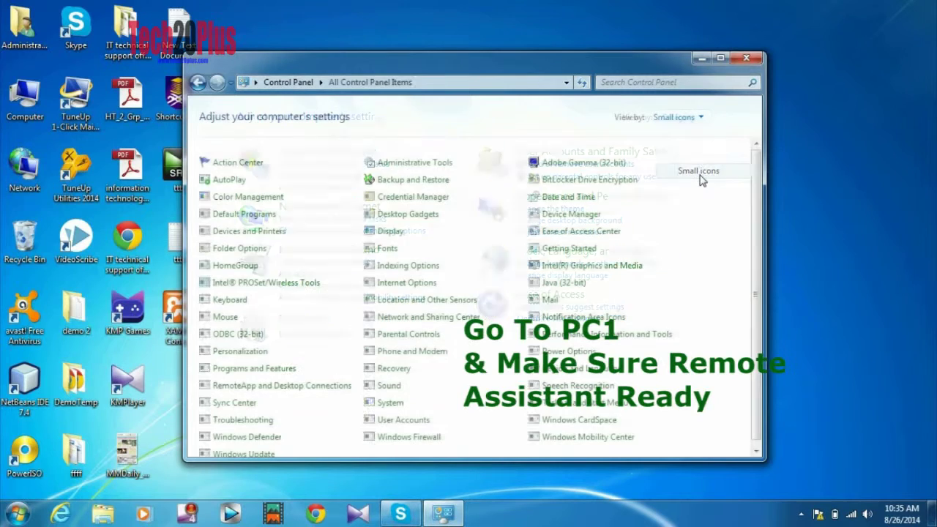
left_click_drag(759, 178, 758, 252)
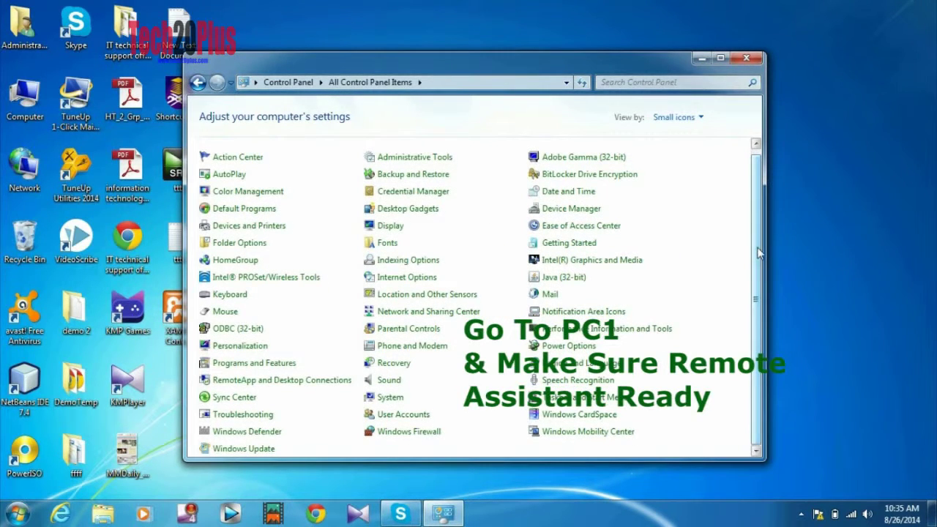
left_click(720, 57)
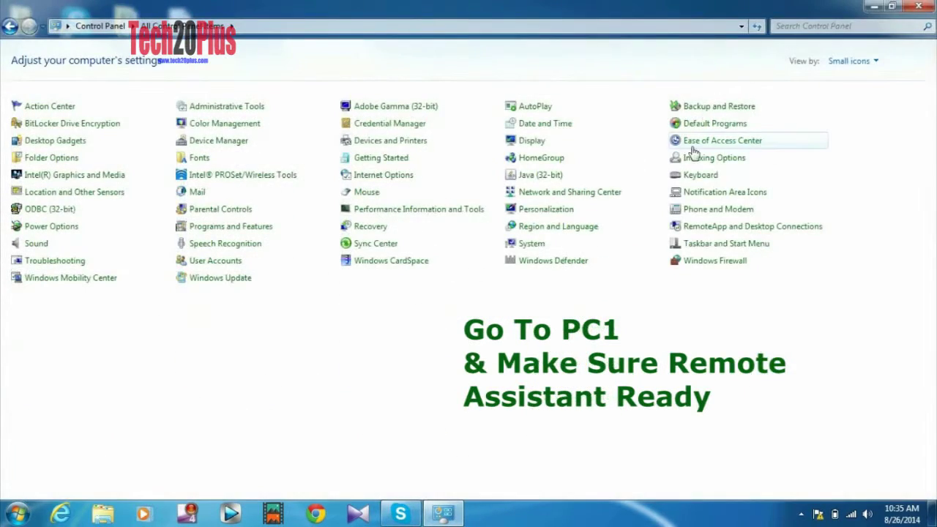
- Keep Remote Assistance allowed in Windows Firewall's allowed programs and confirm
left_click(699, 270)
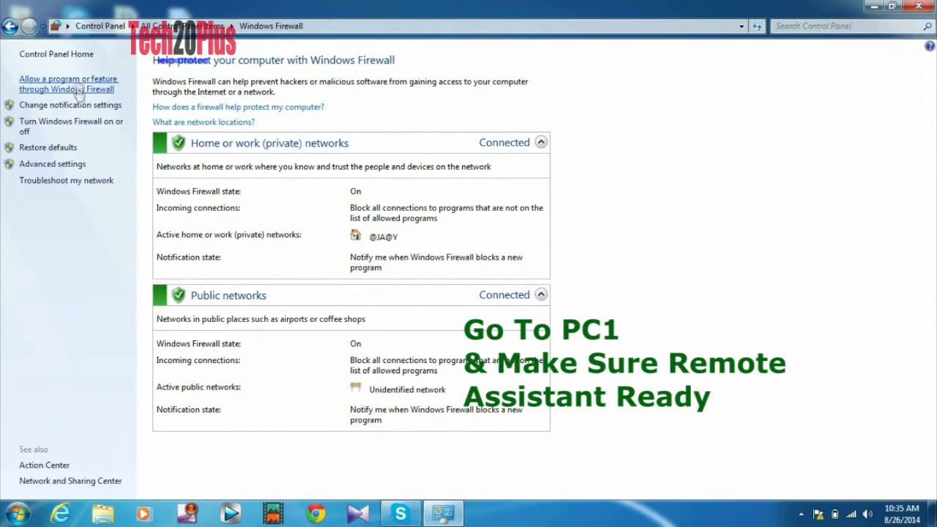
left_click(79, 86)
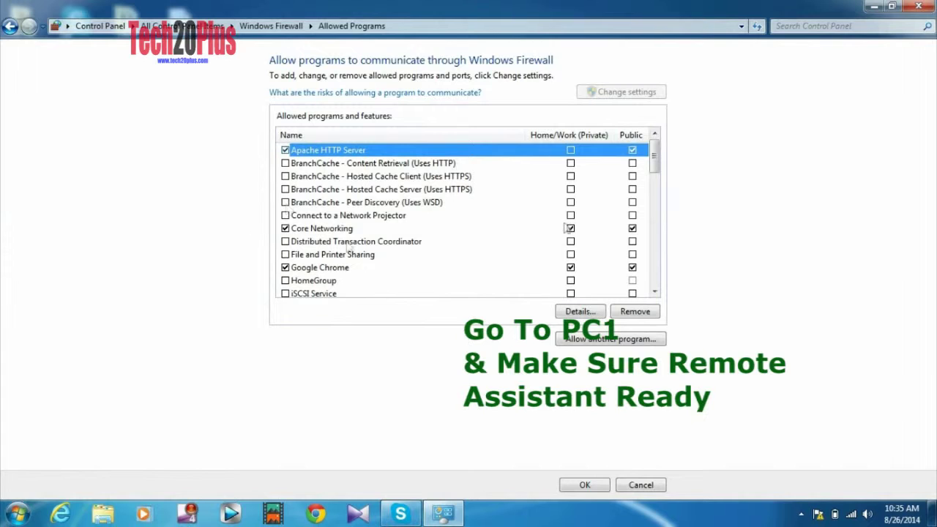
left_click_drag(655, 154, 655, 208)
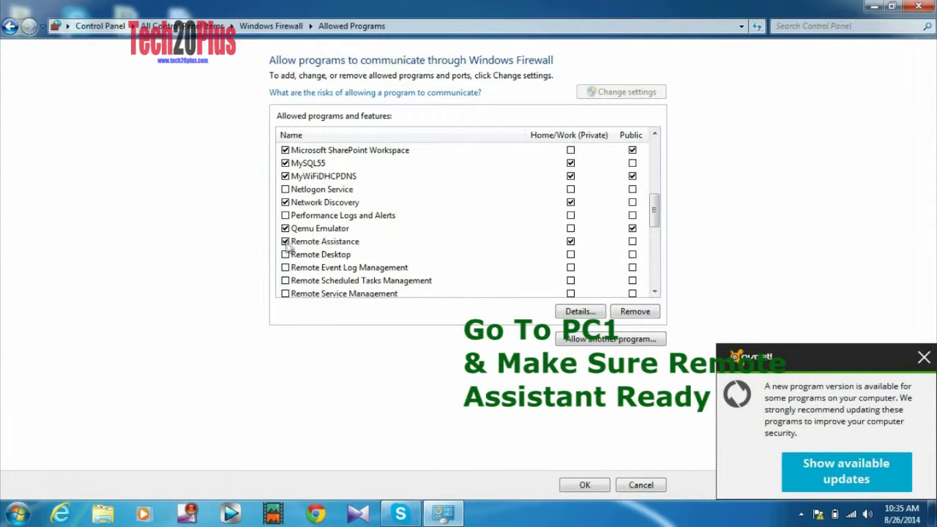
left_click(585, 486)
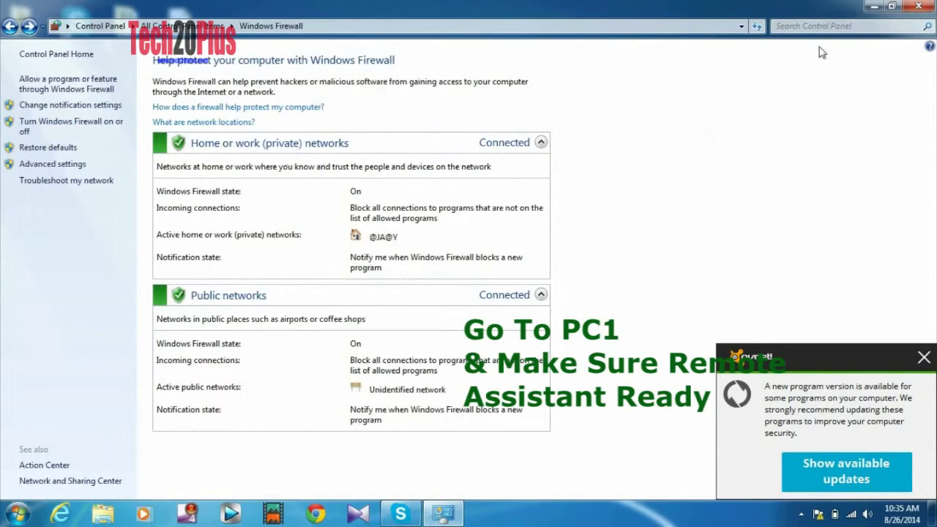
left_click(918, 6)
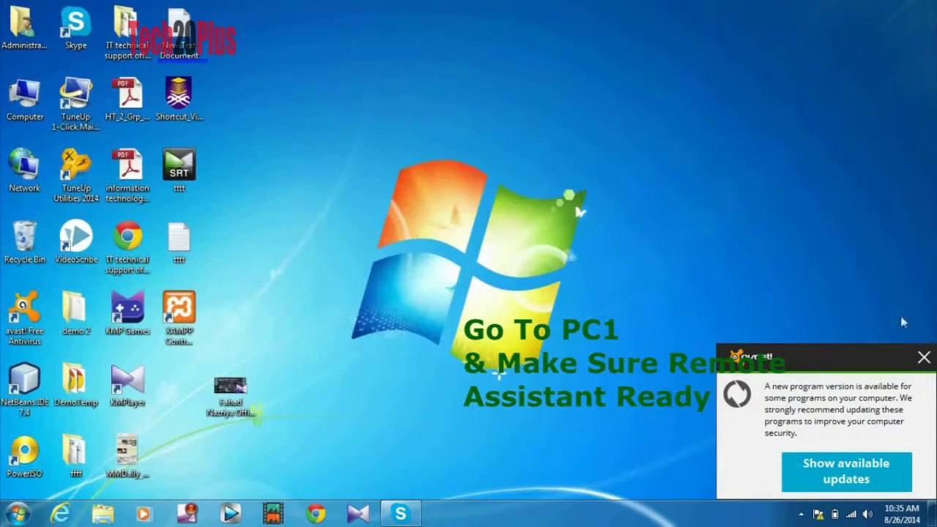
- Dismiss the avast popup and allow Remote Assistance connections in PC1's Remote settings
left_click(924, 359)
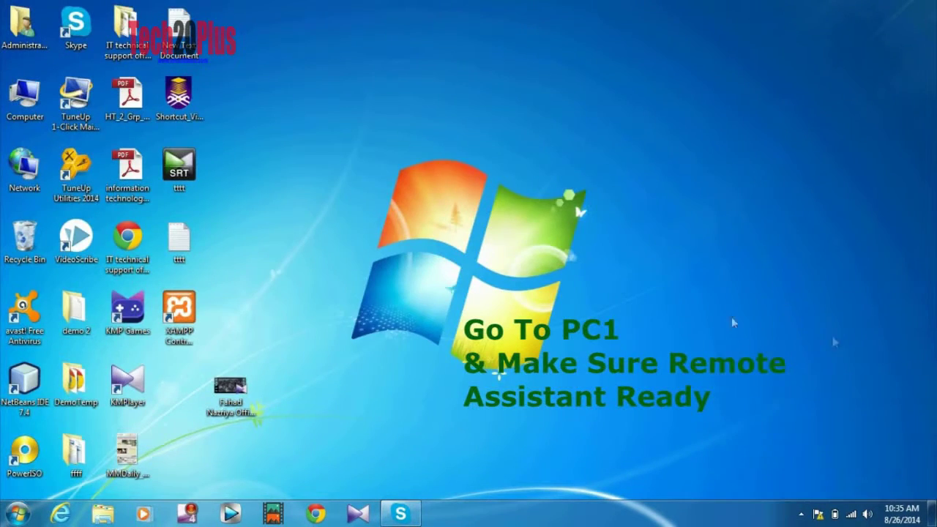
right_click(20, 111)
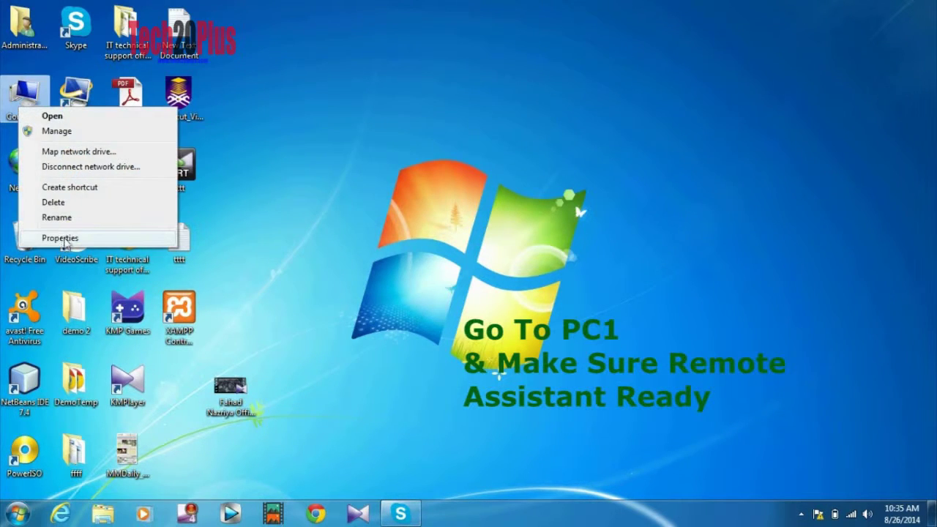
left_click(62, 239)
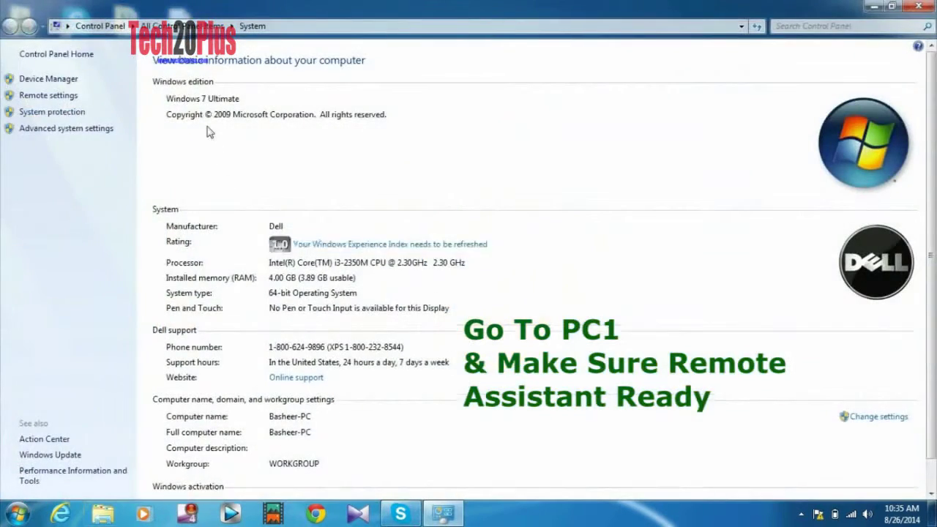
left_click(55, 96)
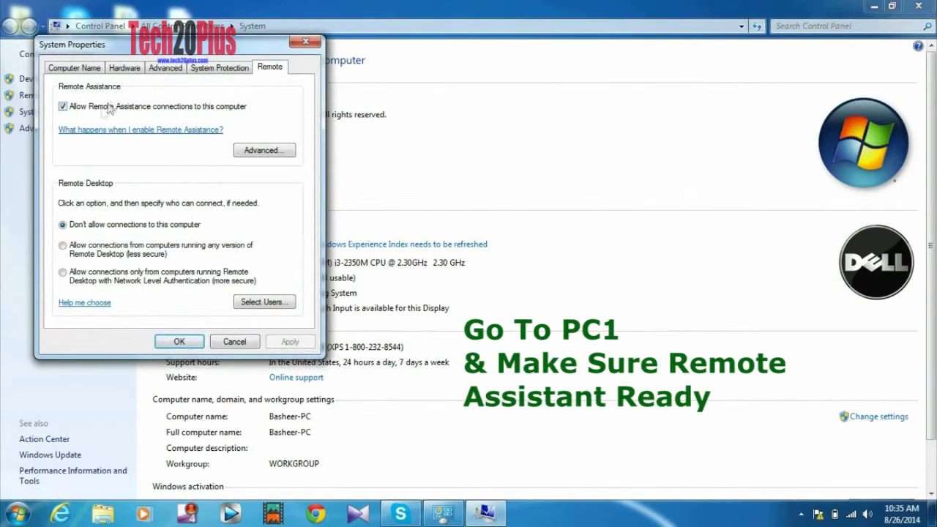
left_click(63, 107)
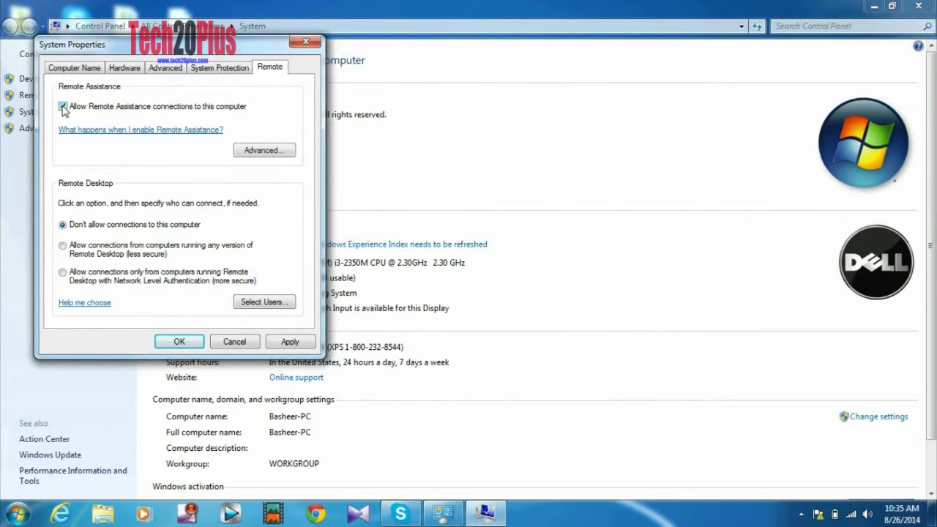
left_click(287, 341)
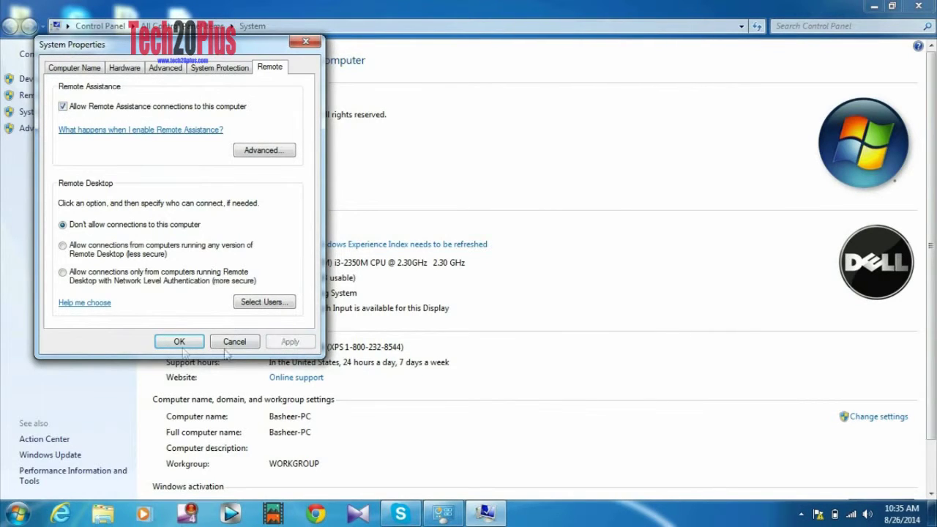
left_click(176, 342)
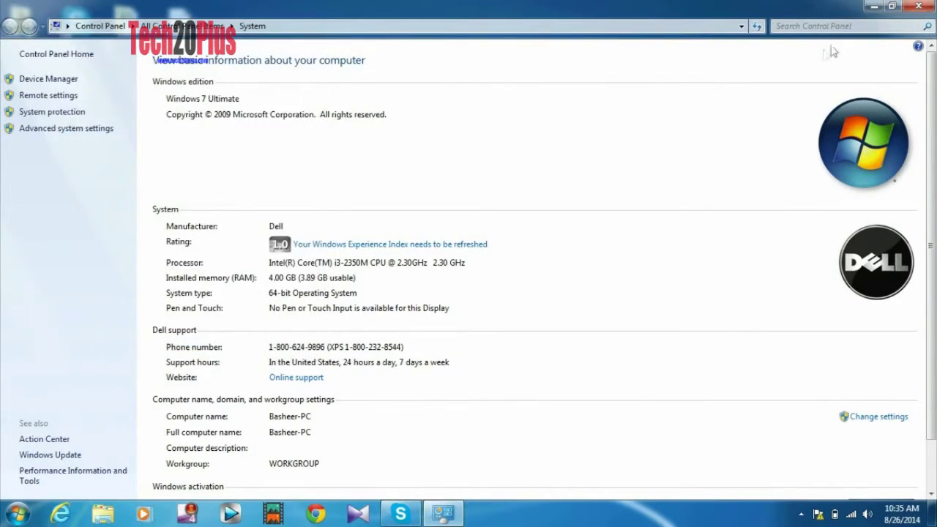
left_click(917, 9)
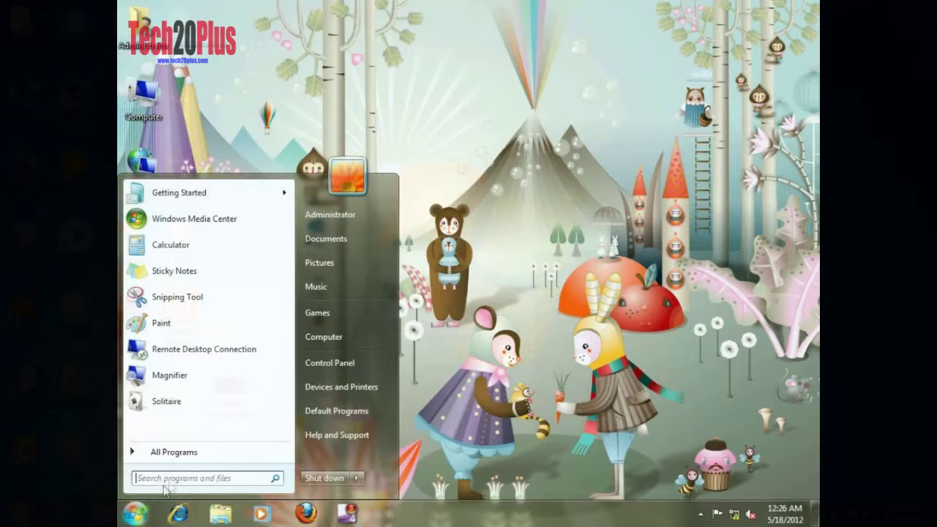
- Find Run via Start search 'RUN' and launch msra from it
type("RUN")
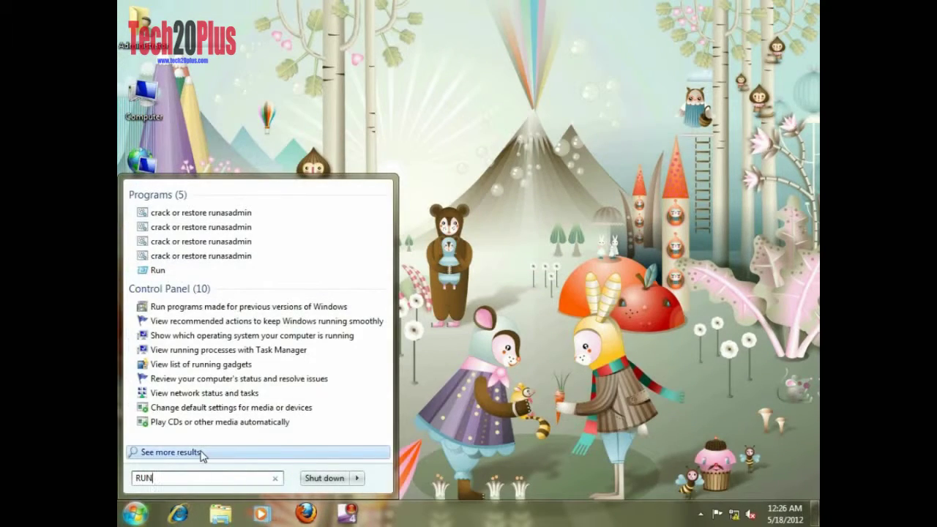
key("Down")
key("Down")
key("Down")
key("Down")
key("Down")
key("Down")
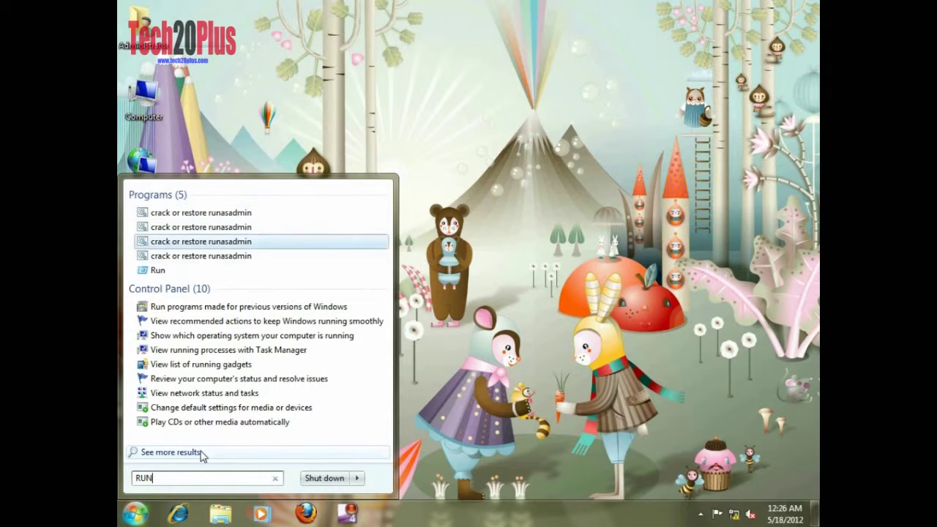
key("Return")
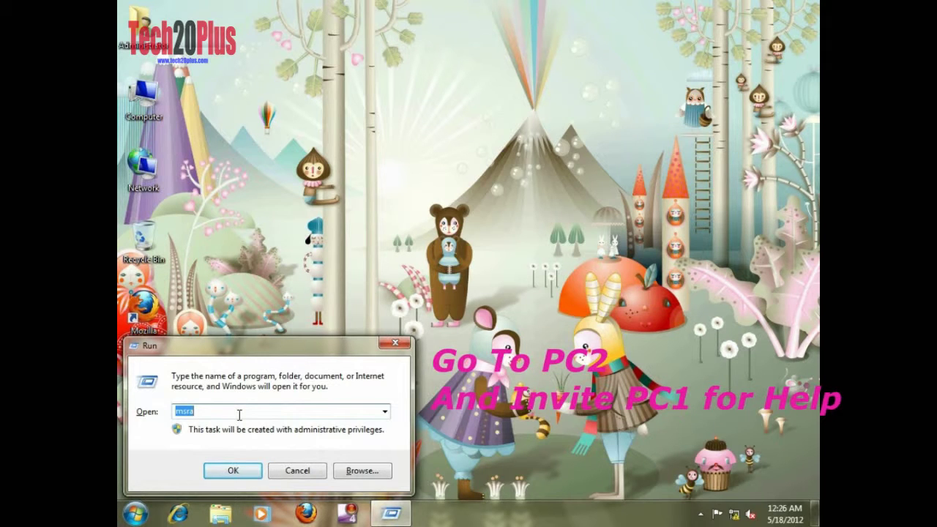
key("Return")
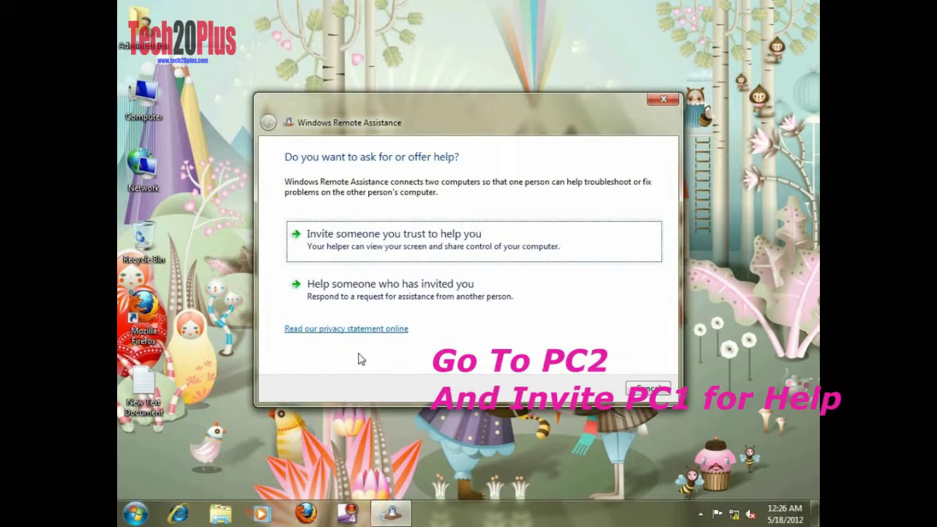
- Save the invitation file 'Invitation' into D:\DOCUMENTS and select the shown password
left_click(384, 248)
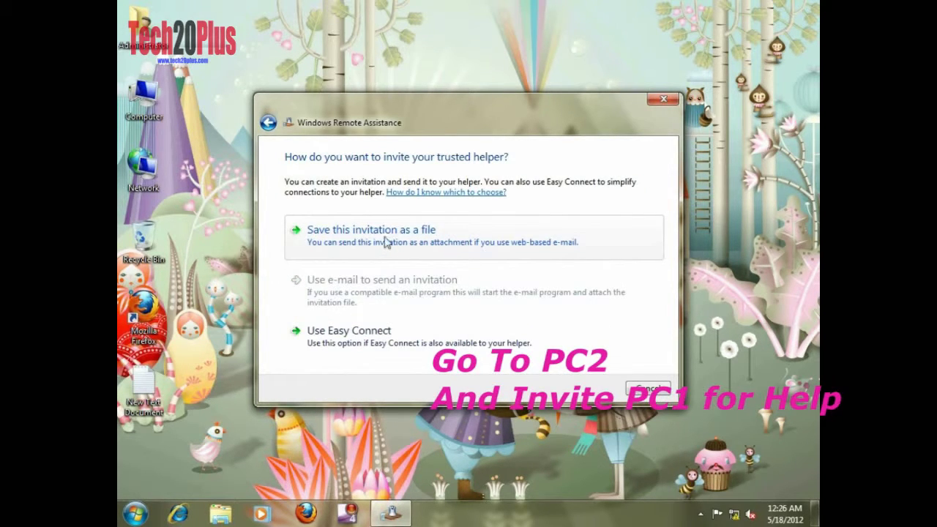
left_click(385, 242)
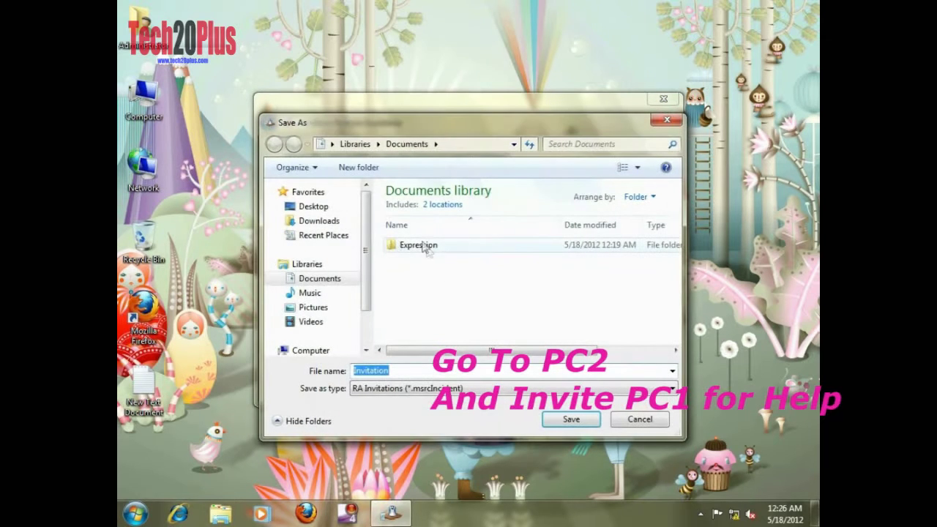
scroll(366, 232, "down", 1)
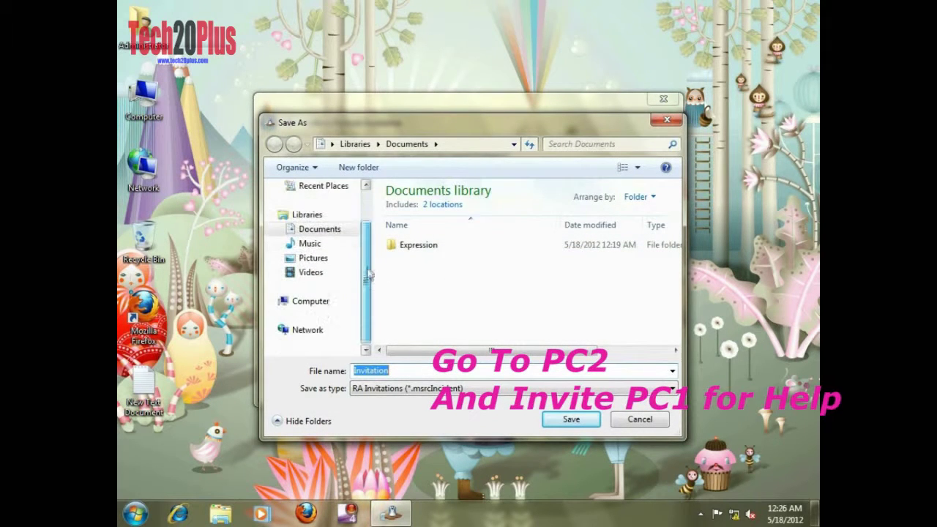
left_click(344, 302)
double_click(445, 265)
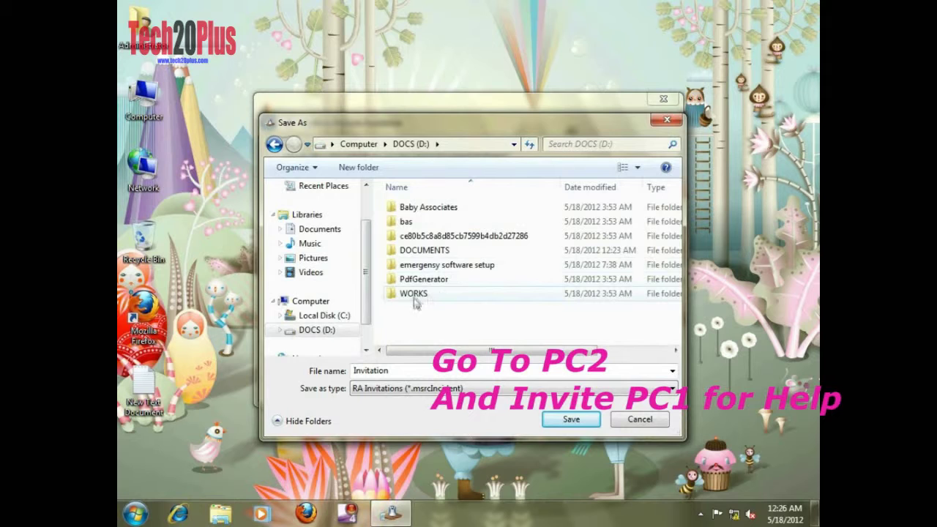
double_click(425, 251)
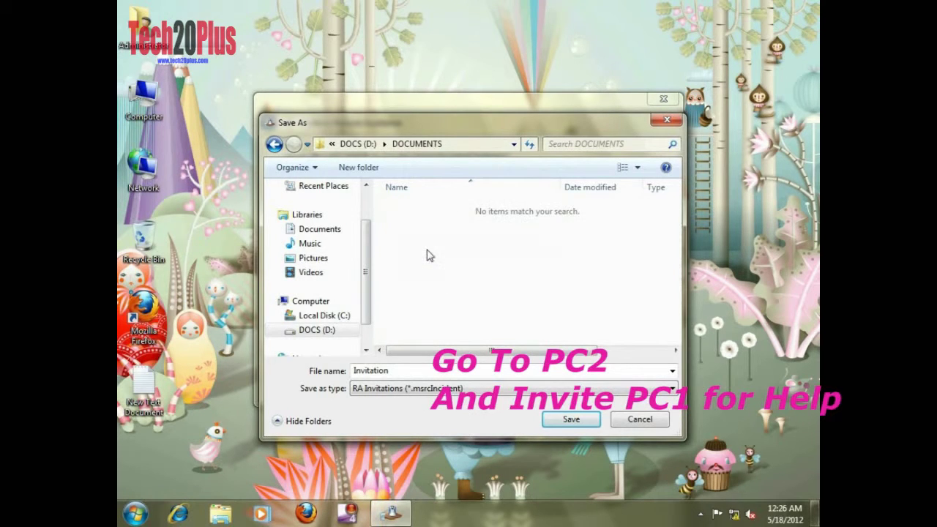
left_click(571, 421)
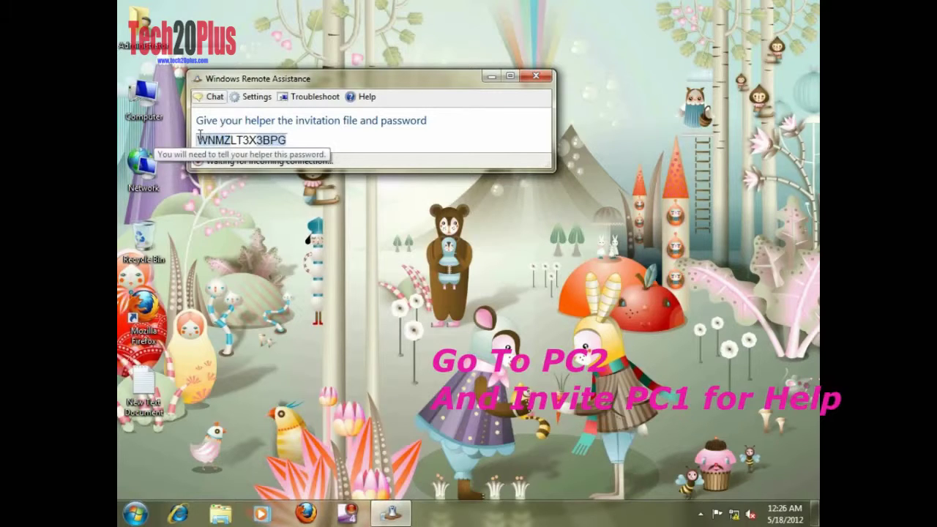
left_click_drag(198, 139, 285, 138)
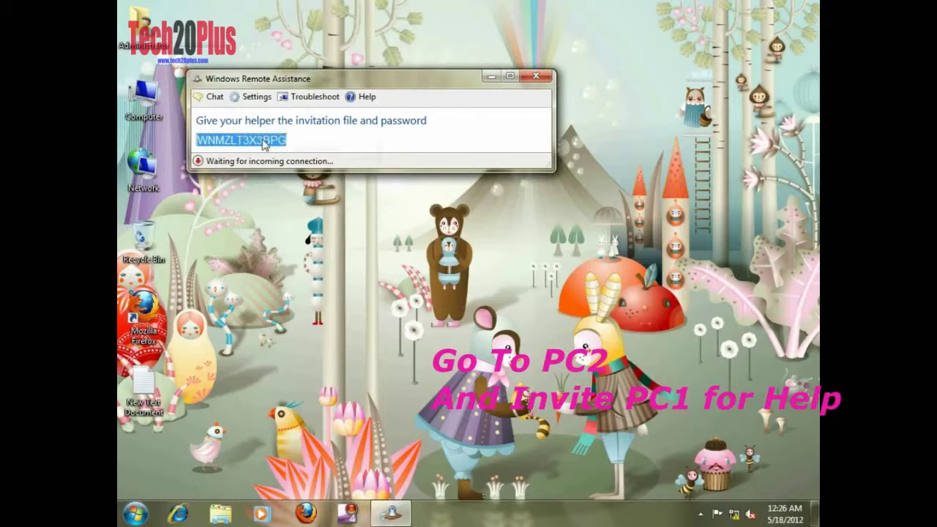
- Copy the invitation password and browse to DOCS (D:)\DOCUMENTS
right_click(262, 139)
left_click(297, 149)
double_click(144, 99)
double_click(581, 167)
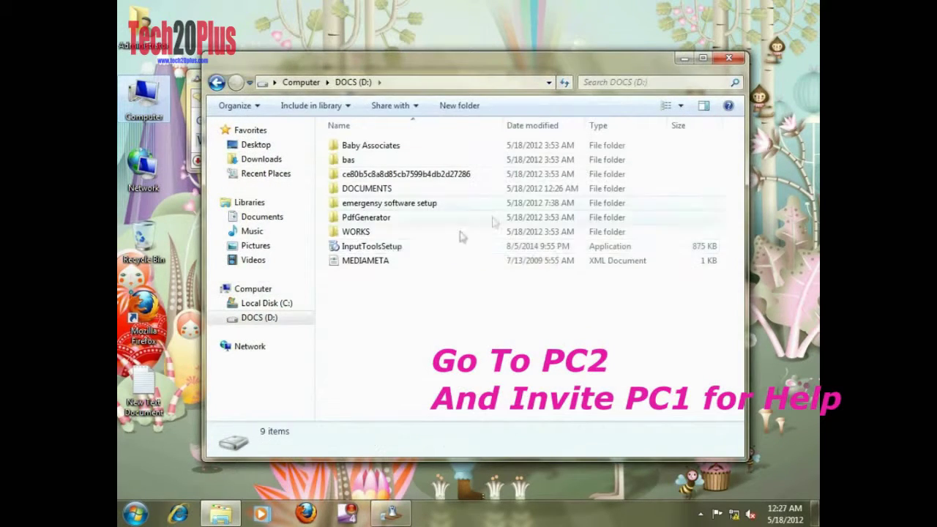
double_click(366, 188)
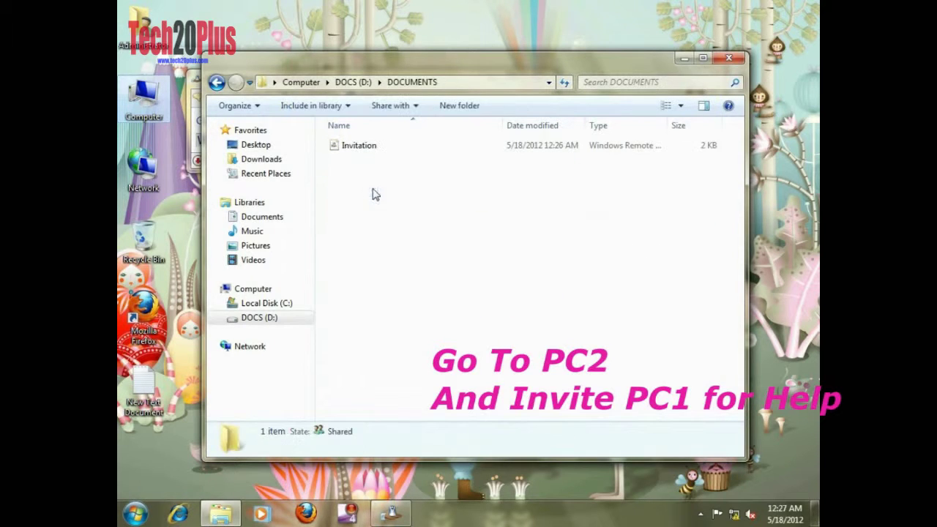
- Create a new text document named 'password' in the DOCUMENTS folder
right_click(356, 180)
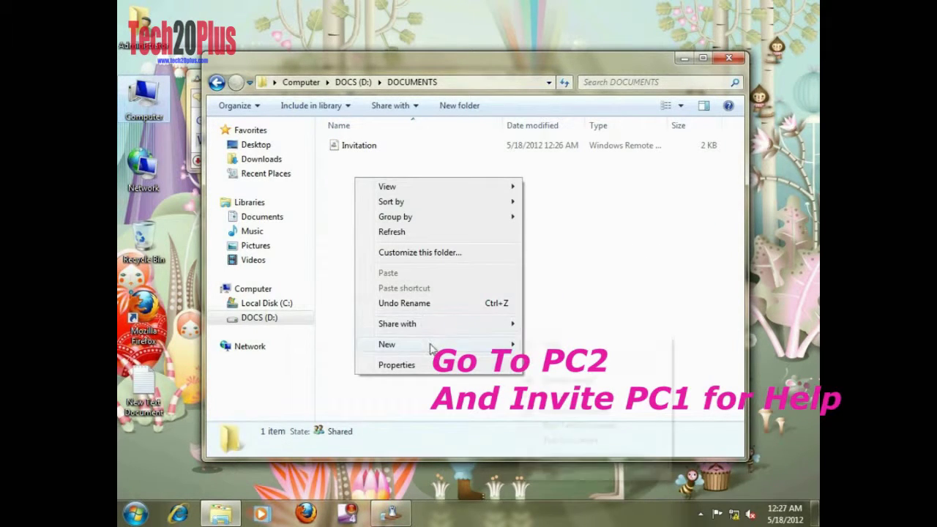
mouse_move(426, 345)
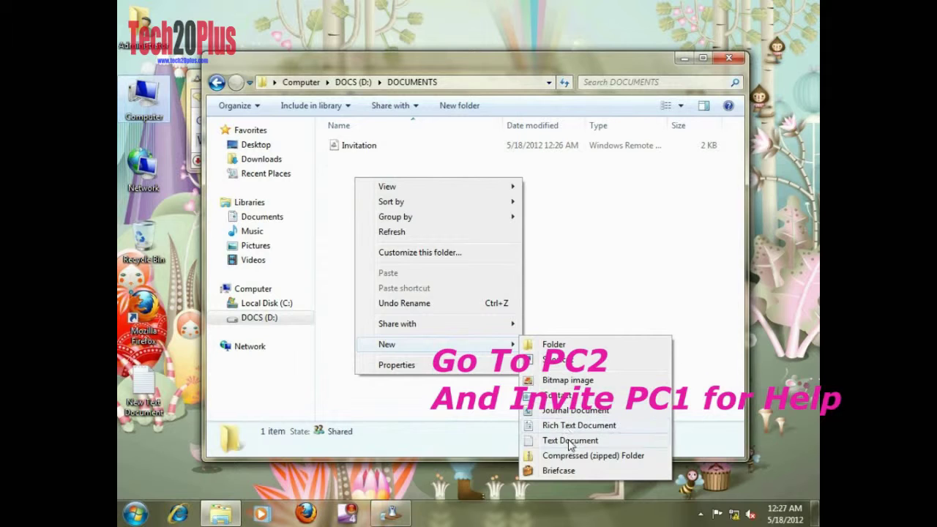
left_click(569, 440)
type("passwo")
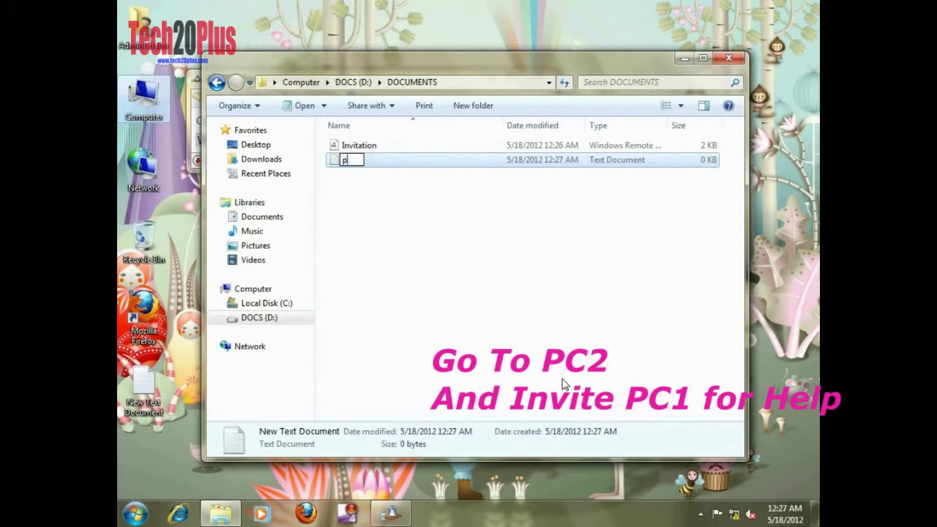
key("Return")
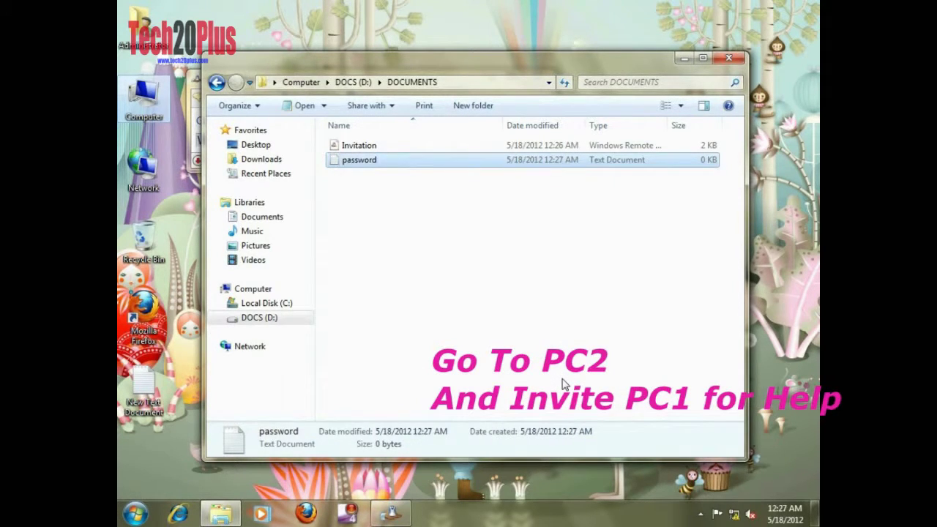
- Open the password file in Notepad and close it, saving the changes
key("Return")
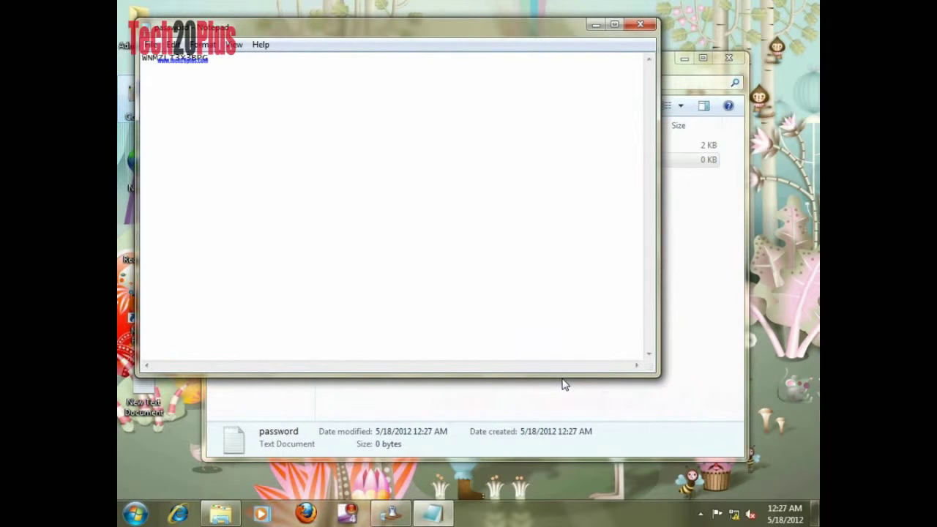
left_click(641, 24)
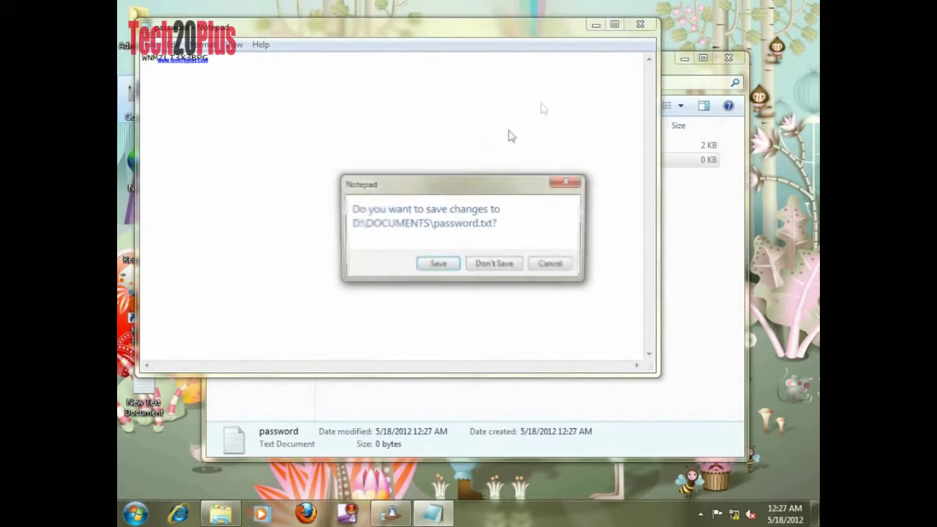
left_click(437, 265)
left_click(410, 244)
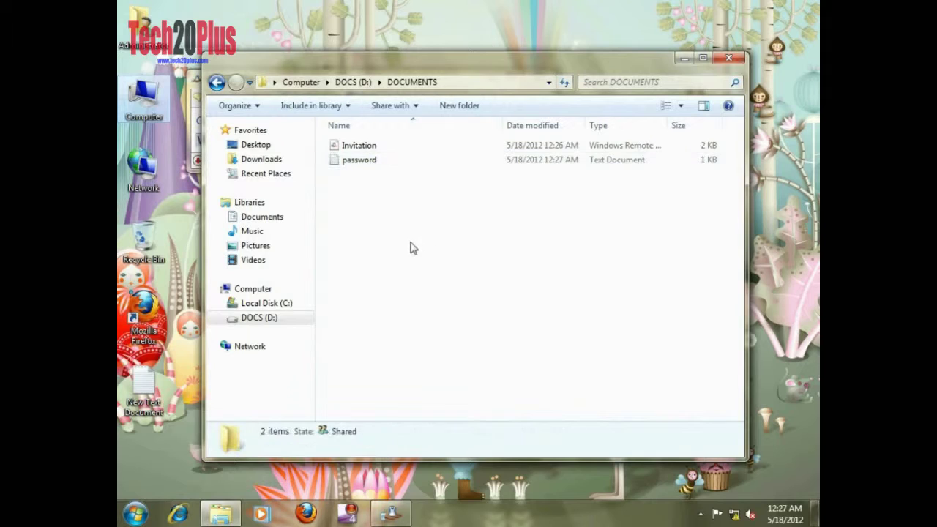
right_click(409, 240)
- Close the DOCUMENTS window and open the Run dialog from Start search
left_click(447, 294)
left_click(734, 60)
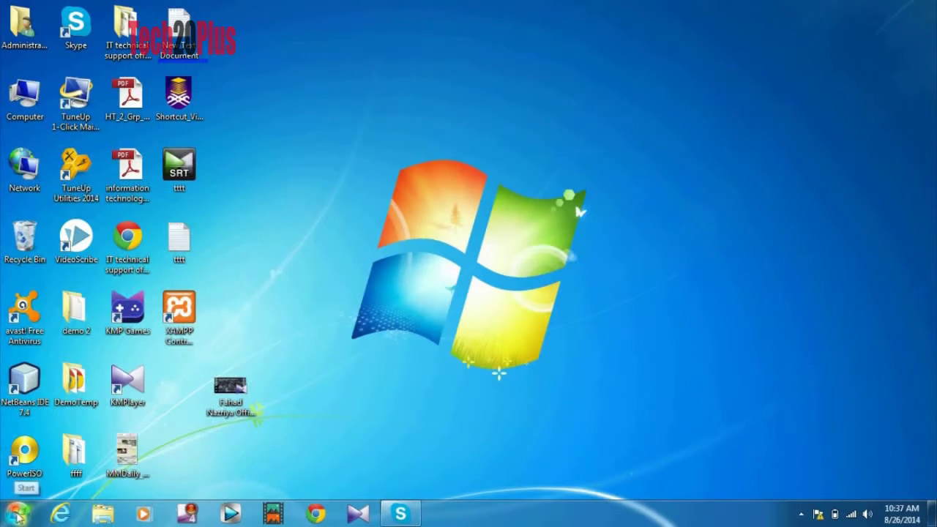
left_click(18, 515)
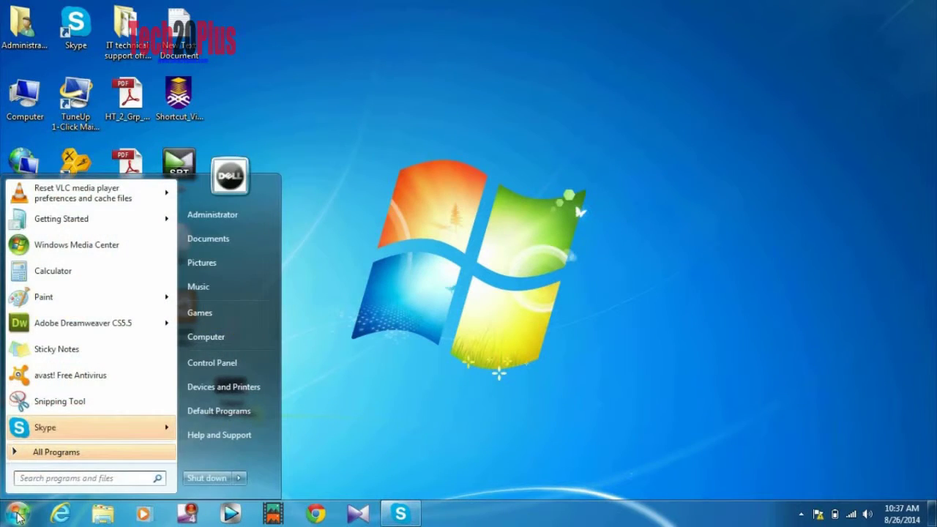
type("run")
key("Down")
key("Return")
- Run msra to help an inviter using an invitation file from \\100.100.100.101\DOCUMENTS
type("msra")
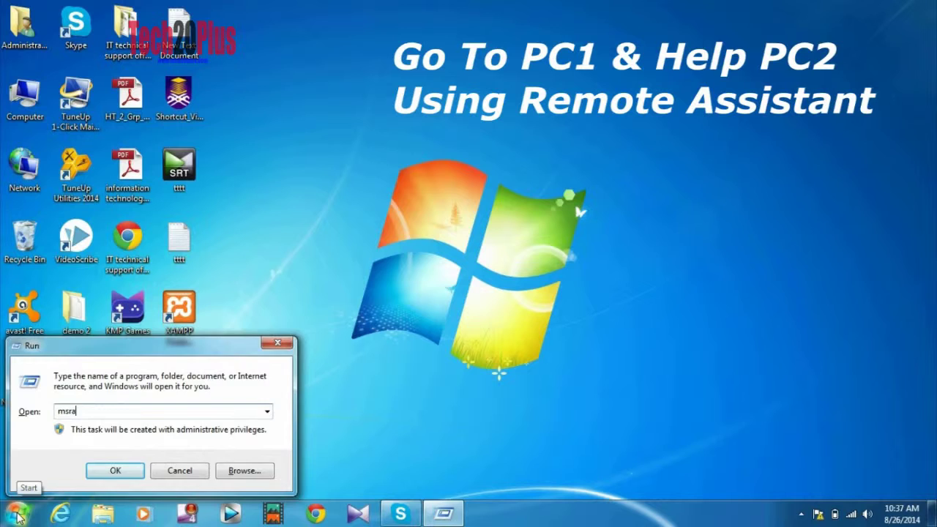
key("Return")
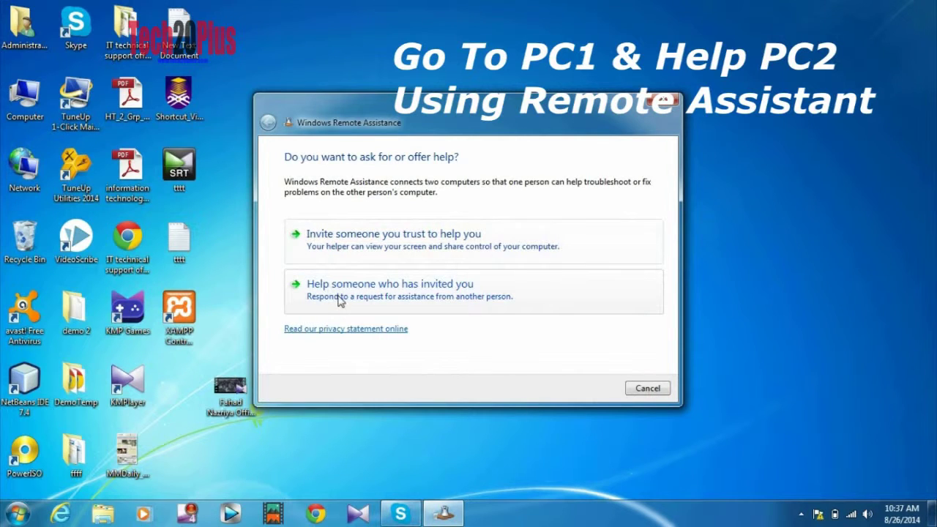
left_click(339, 299)
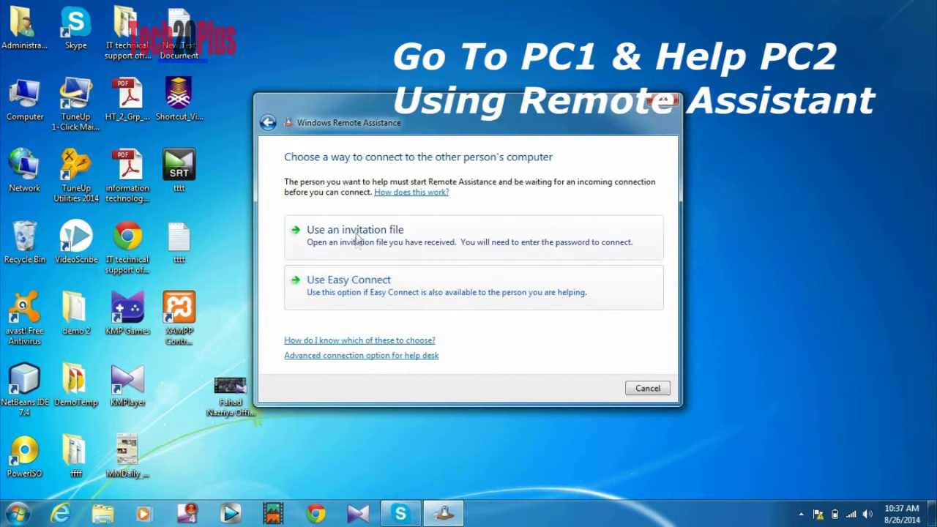
left_click(358, 236)
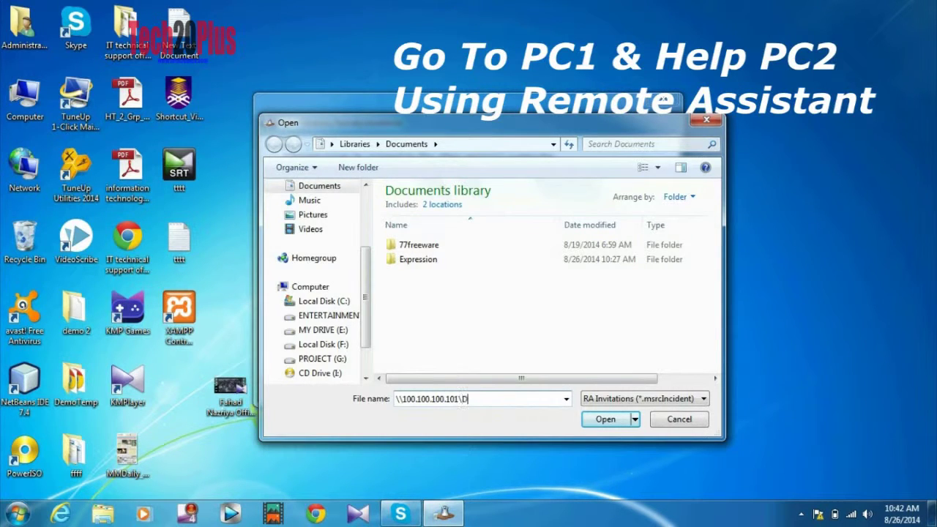
key("Return")
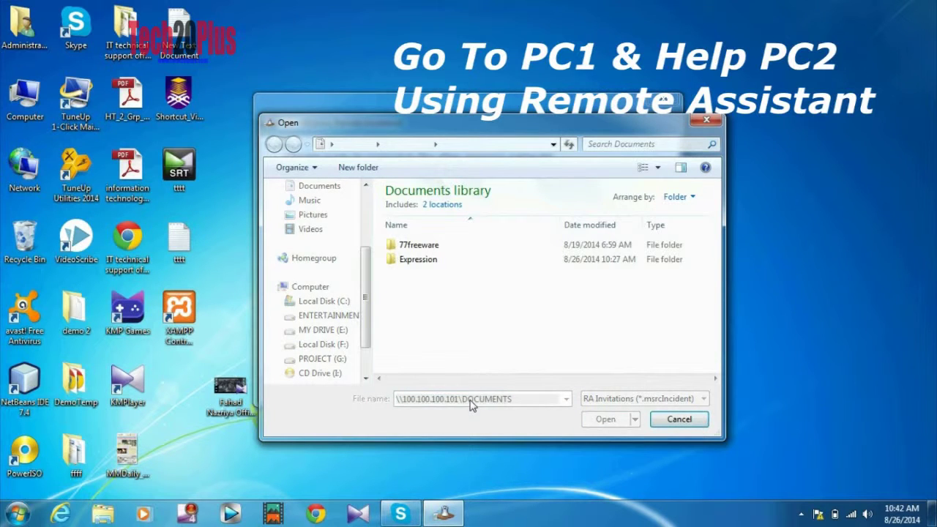
left_click_drag(535, 133, 545, 105)
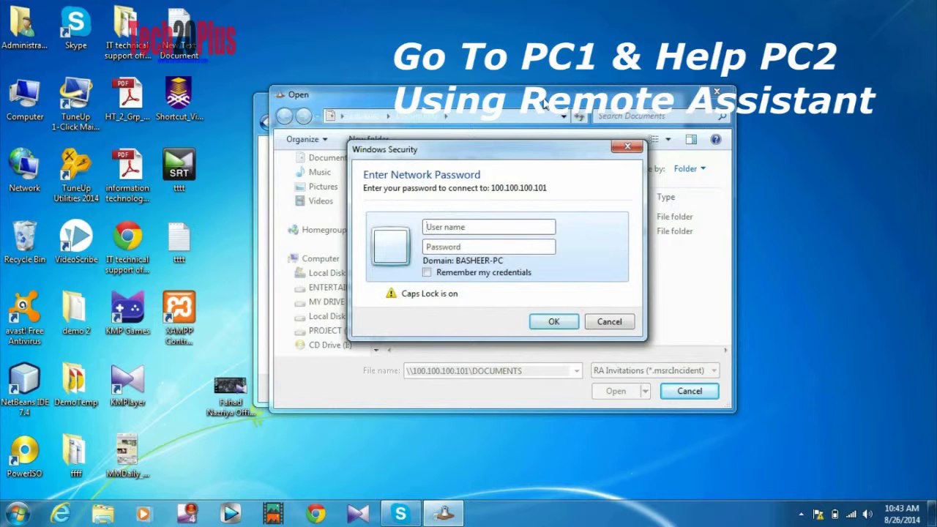
- Sign in to the share with the network credentials and open the Invitation file
key("Caps_Lock")
type("administrator")
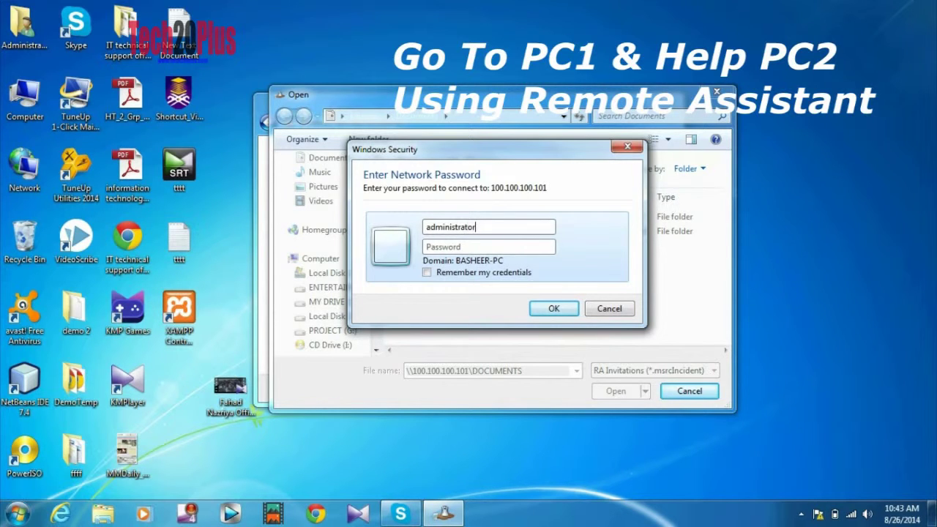
type("1234")
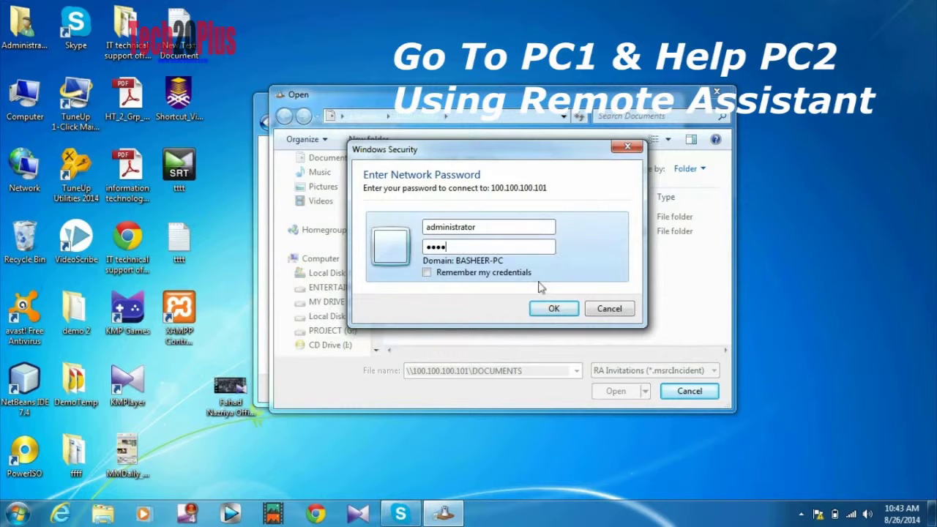
left_click(550, 309)
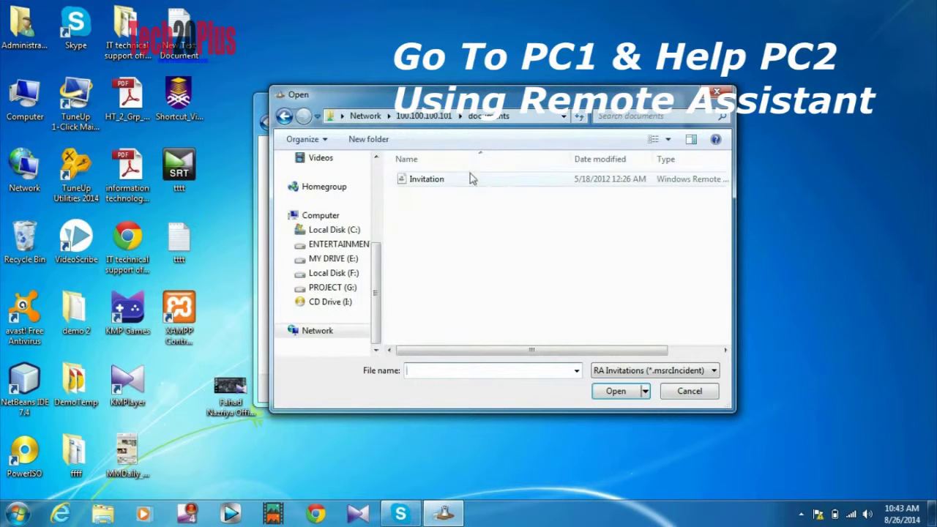
left_click(443, 182)
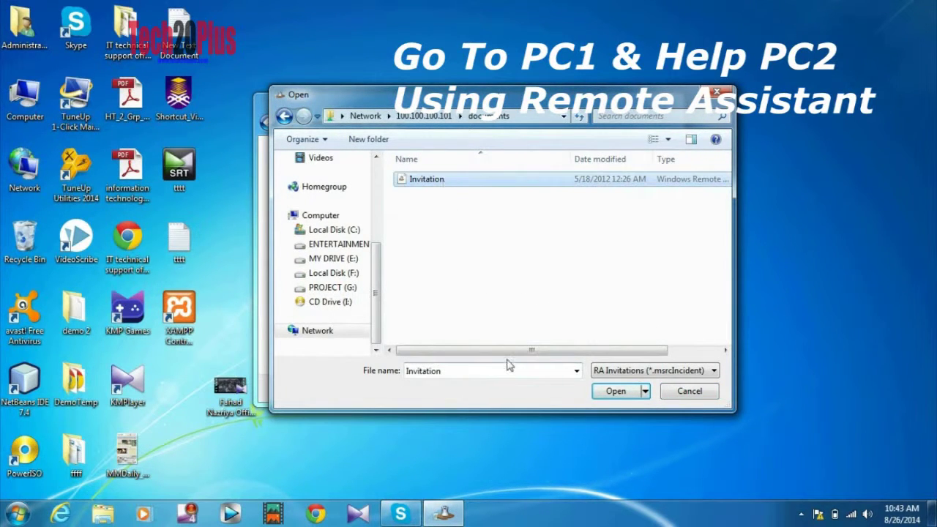
left_click(615, 392)
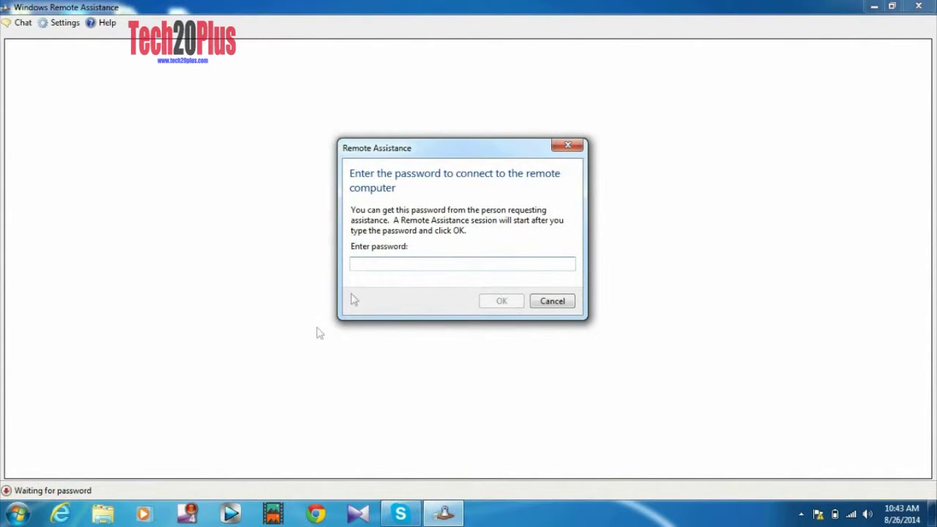
- Open the password file in \\100.100.100.101's shared documents and select all its text
left_click(17, 512)
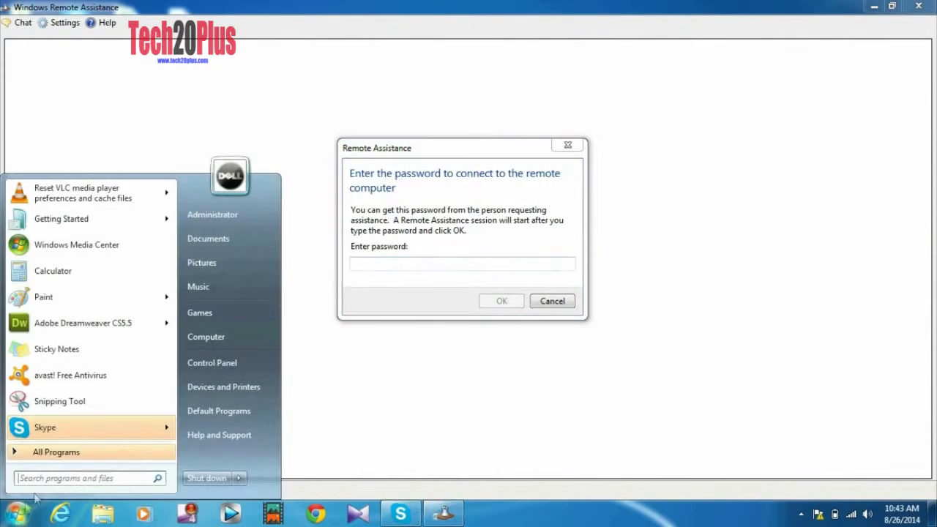
type("\\\\100.100.100.101")
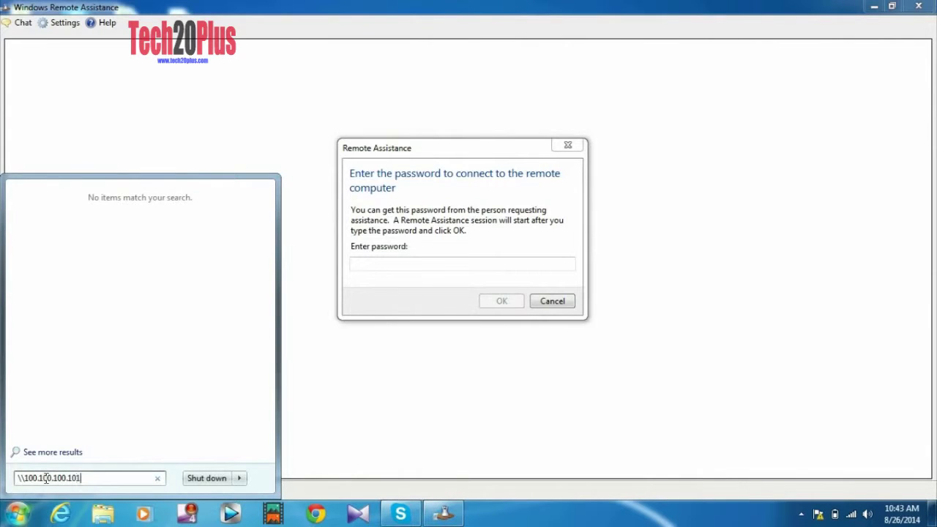
key("Return")
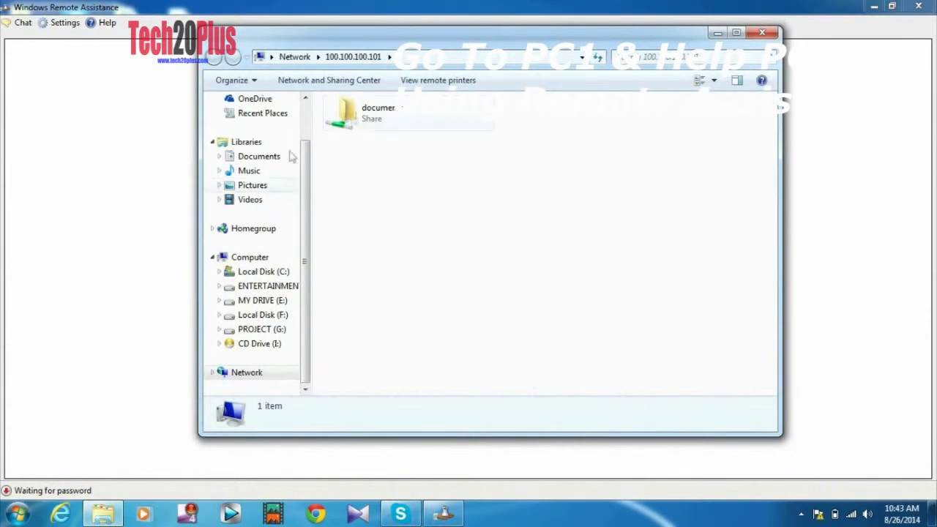
double_click(368, 117)
left_click(365, 138)
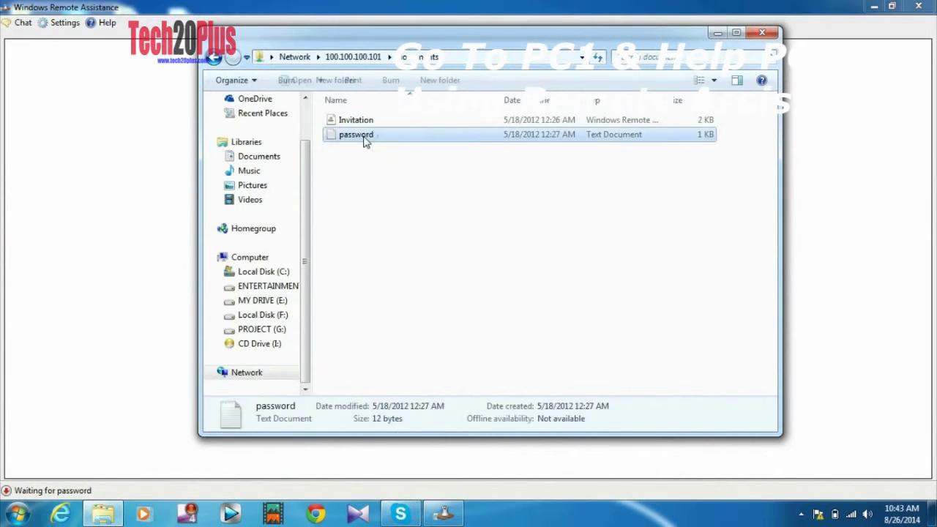
double_click(364, 139)
key("ctrl+a")
key("ctrl+c")
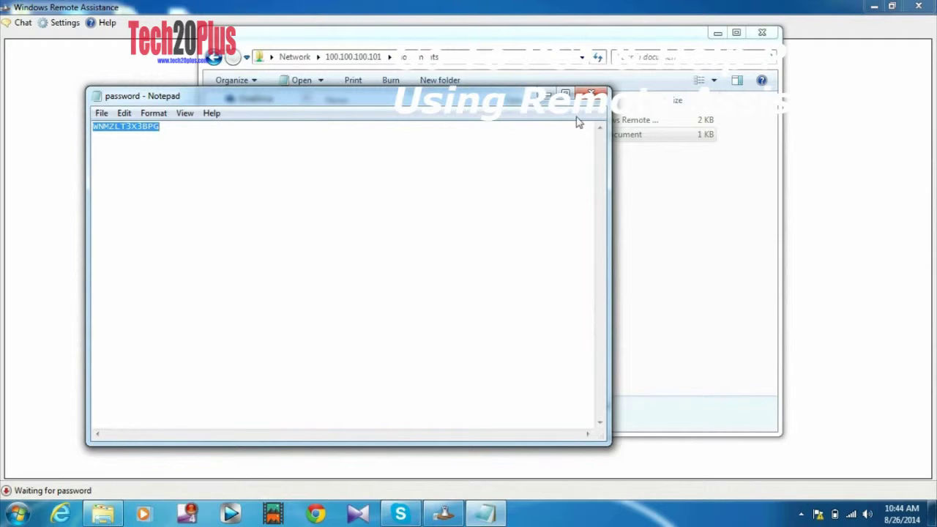
- Close the windows, paste the password into the Remote Assistance prompt, and connect
left_click(592, 94)
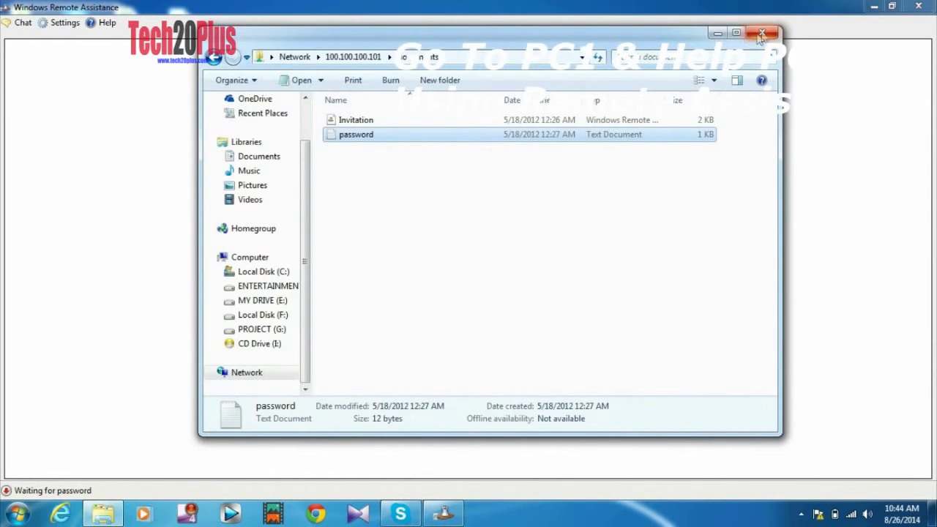
left_click(761, 34)
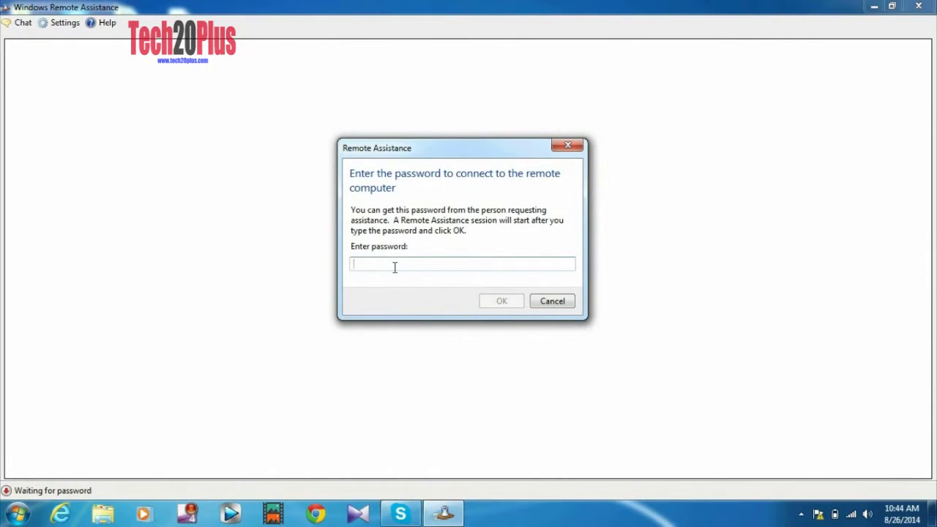
key("ctrl+v")
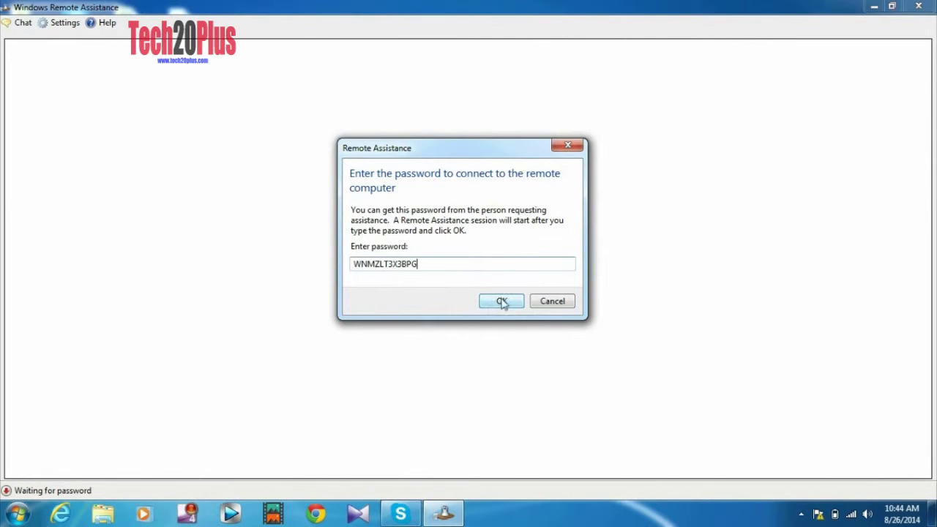
left_click(502, 303)
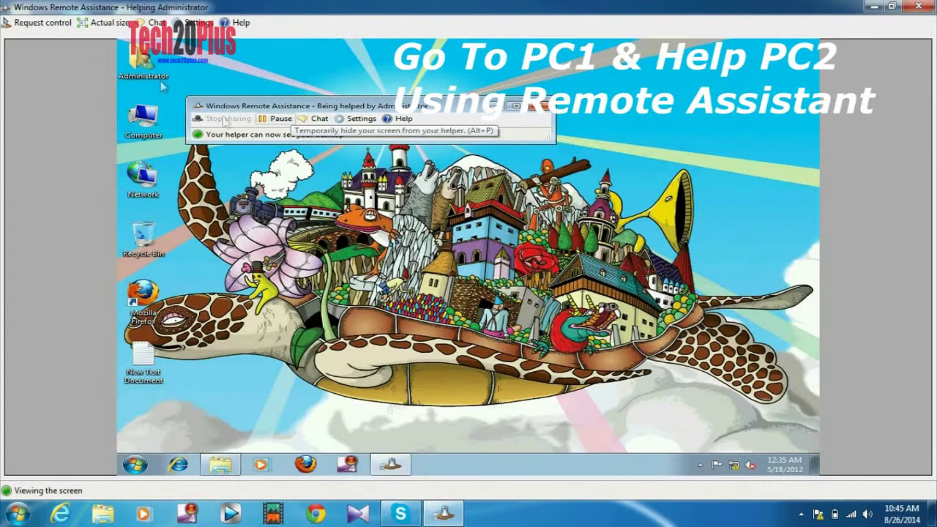
- Request control of PC2, then browse to its DOCS (D:)\DOCUMENTS folder and close it
left_click(57, 23)
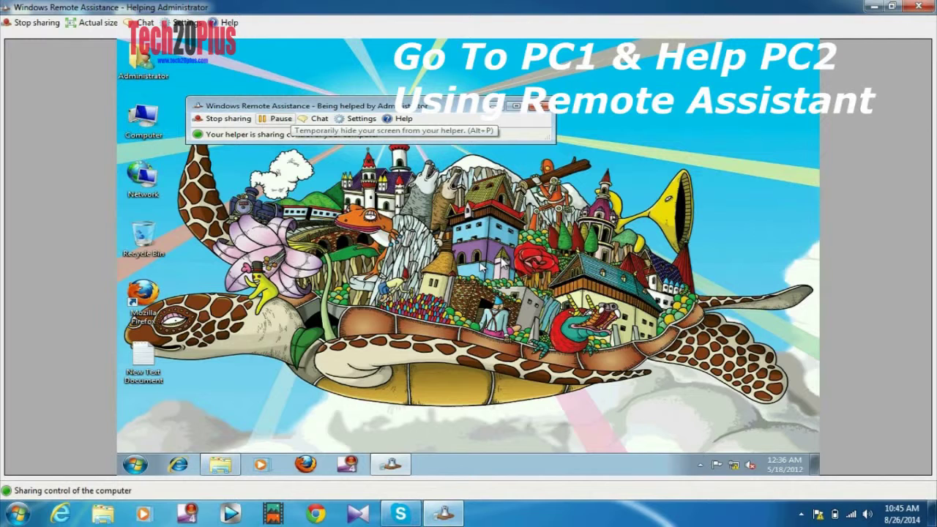
double_click(150, 124)
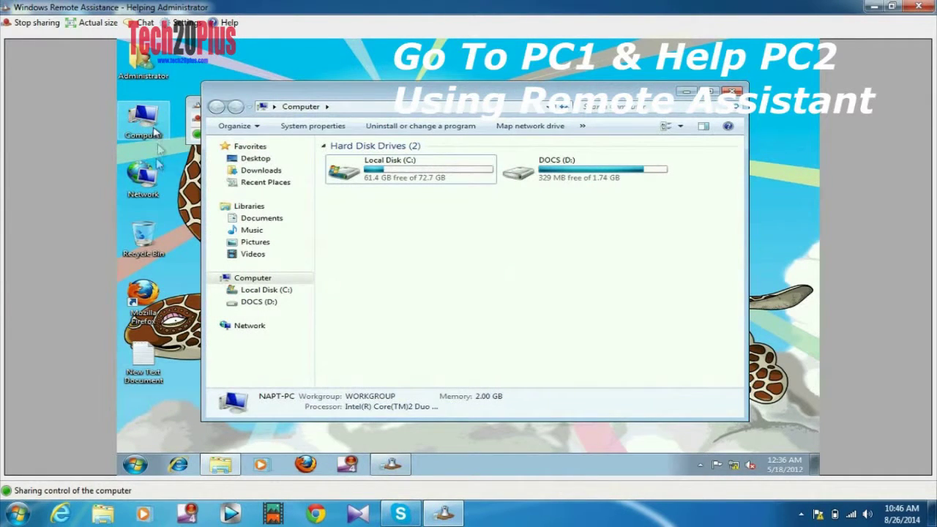
double_click(550, 175)
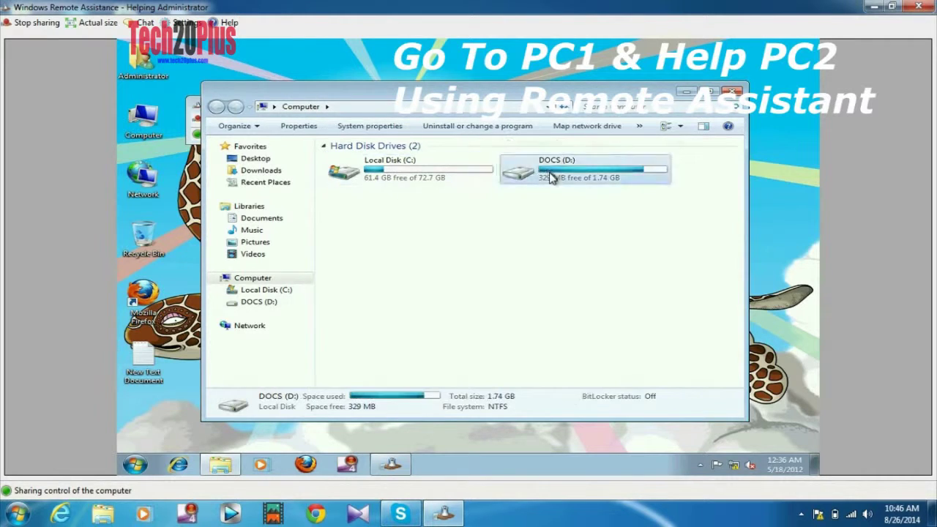
double_click(366, 195)
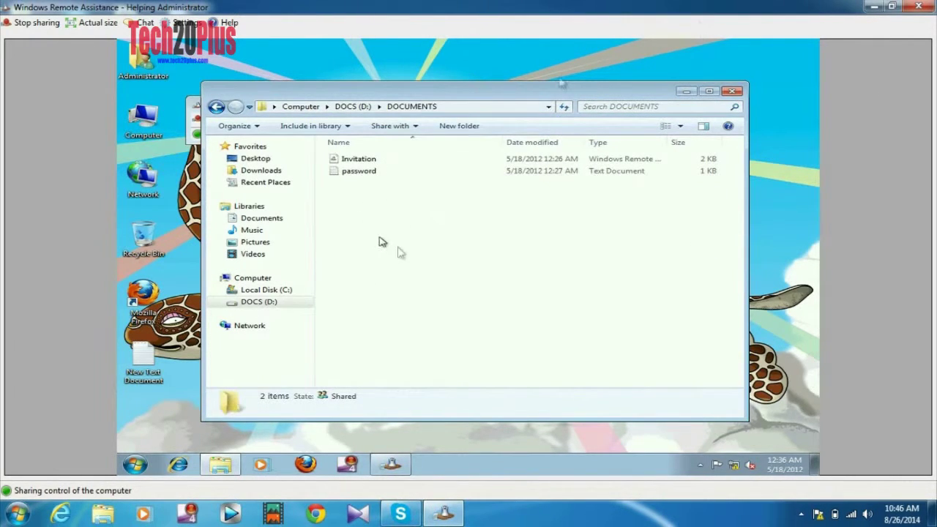
left_click(732, 93)
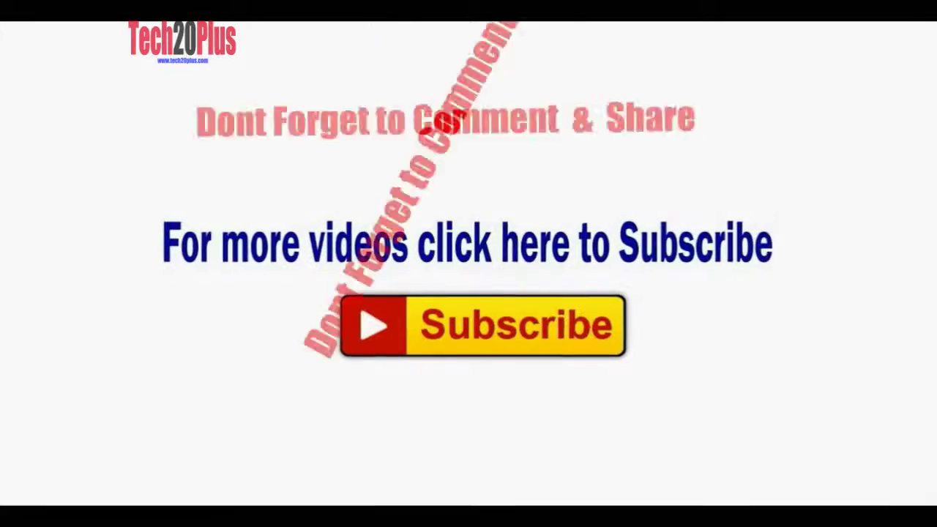